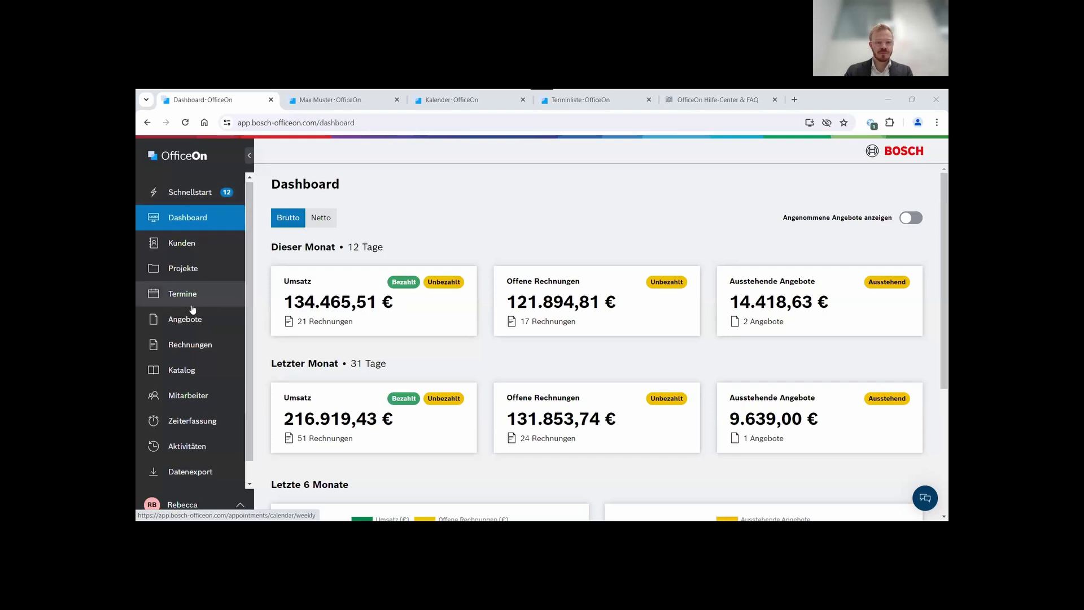
# Review the dashboard's revenue, open invoices and pending offers for this and last month, and open the customer list
pyautogui.scroll(-1, 196, 314)
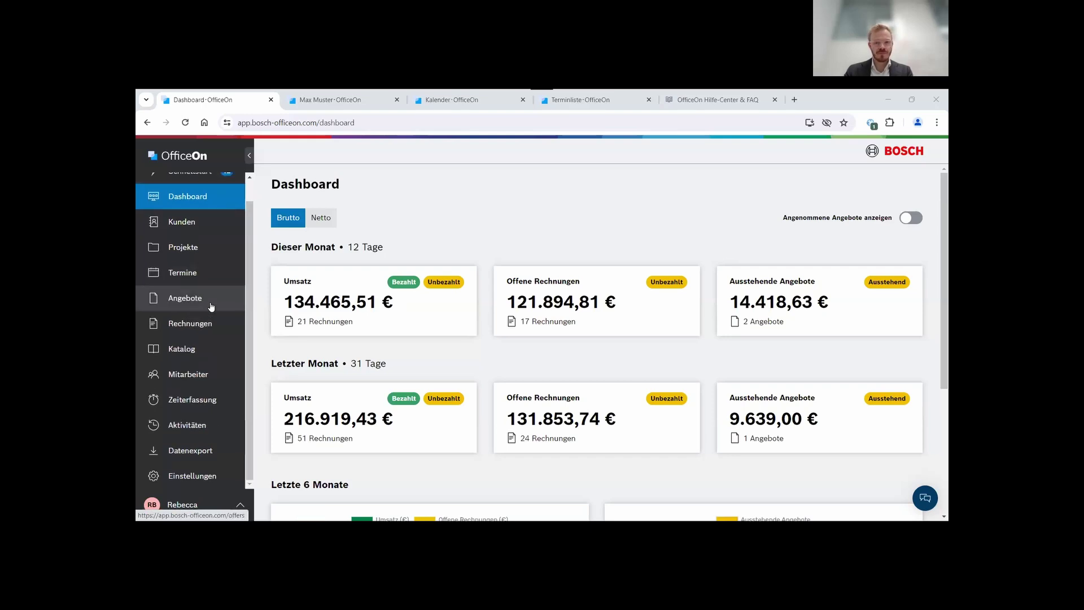
pyautogui.scroll(1, 210, 305)
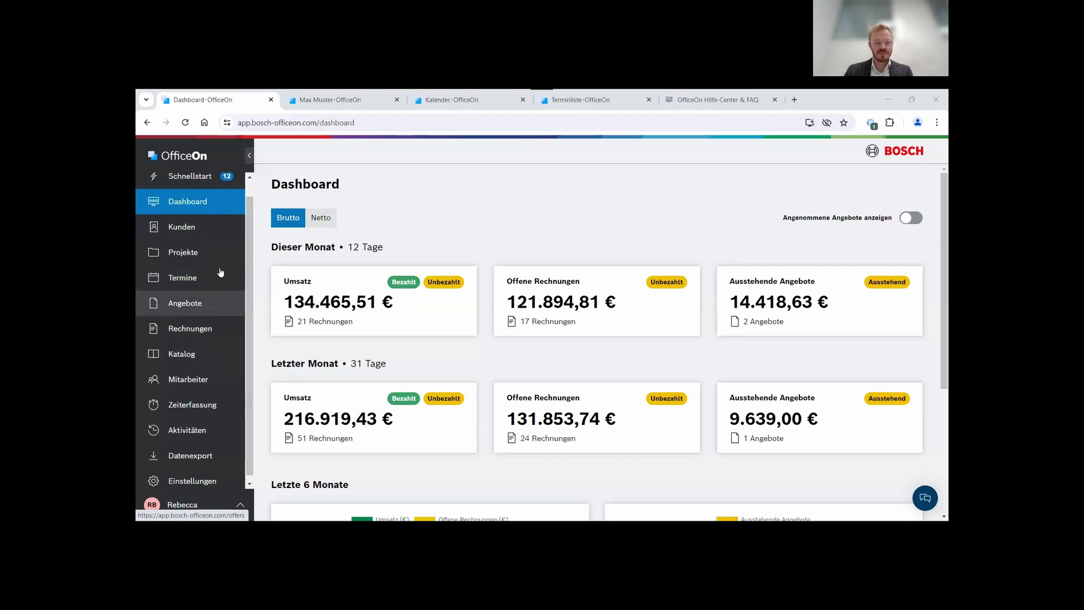
pyautogui.scroll(1, 220, 272)
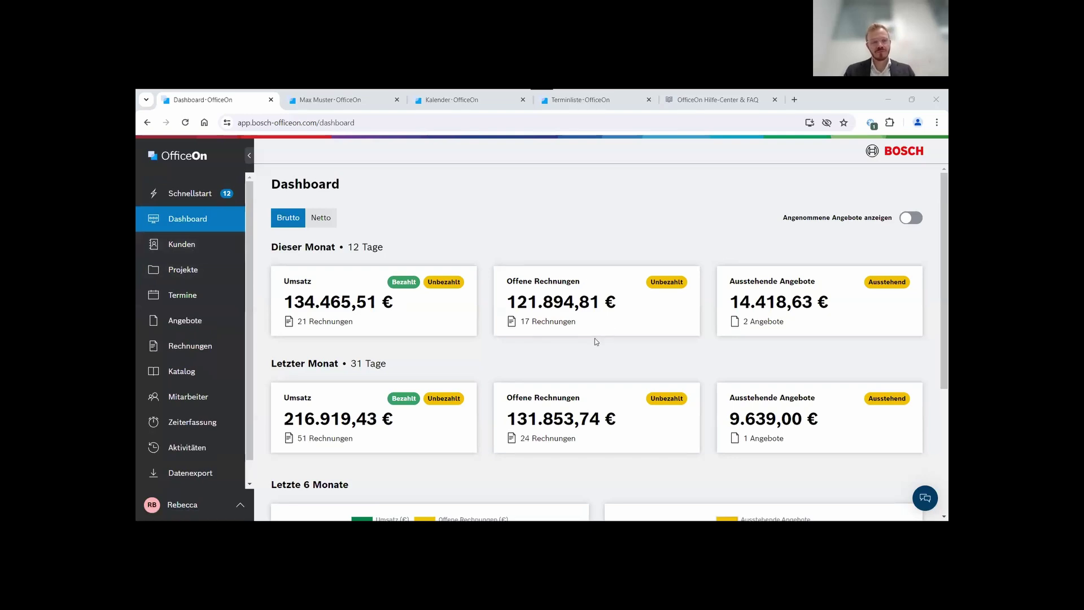
pyautogui.scroll(-1, 594, 339)
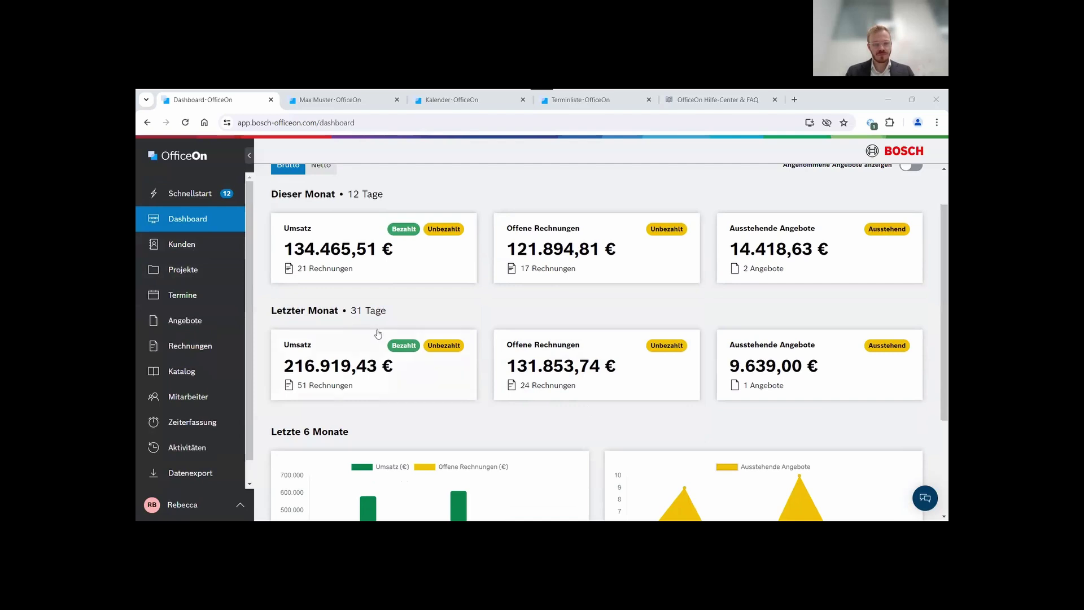
pyautogui.click(448, 352)
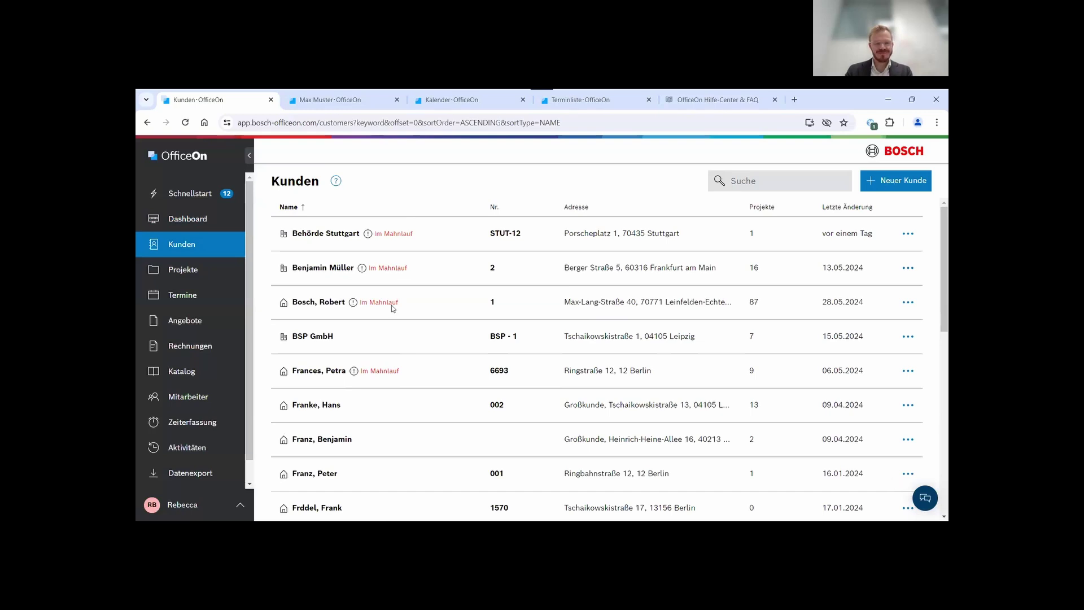
# Open the form for a new customer, switch it to Privatkunde and cancel the creation
pyautogui.click(872, 185)
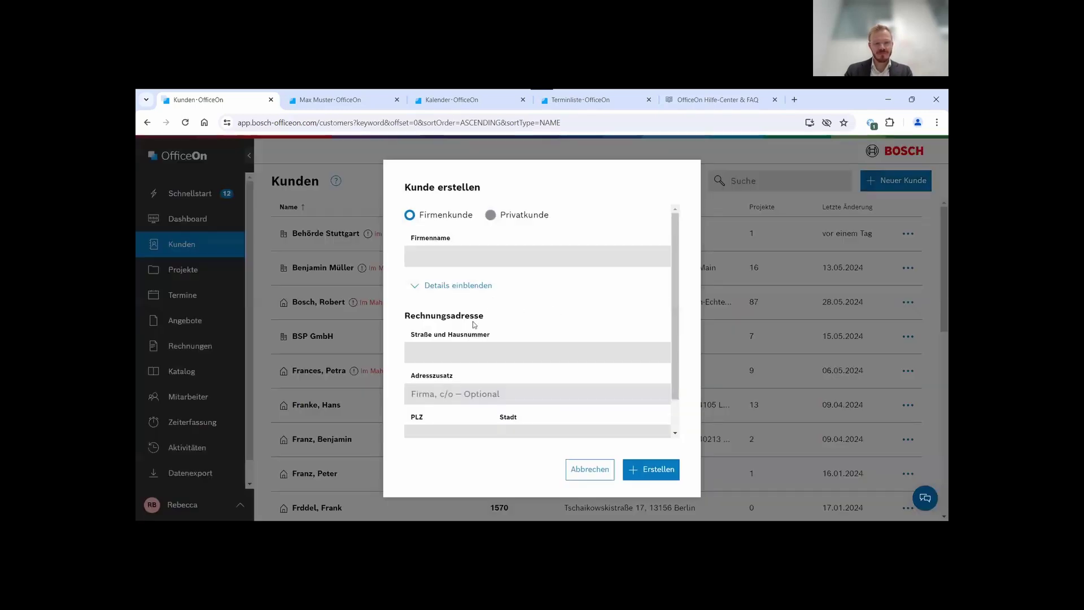
pyautogui.click(490, 215)
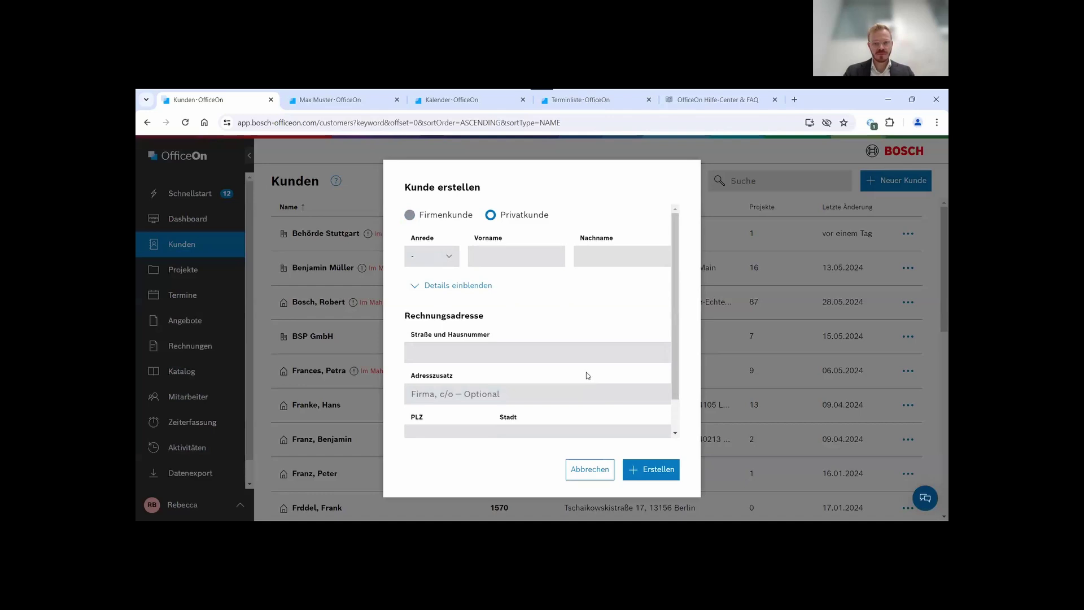
pyautogui.click(567, 469)
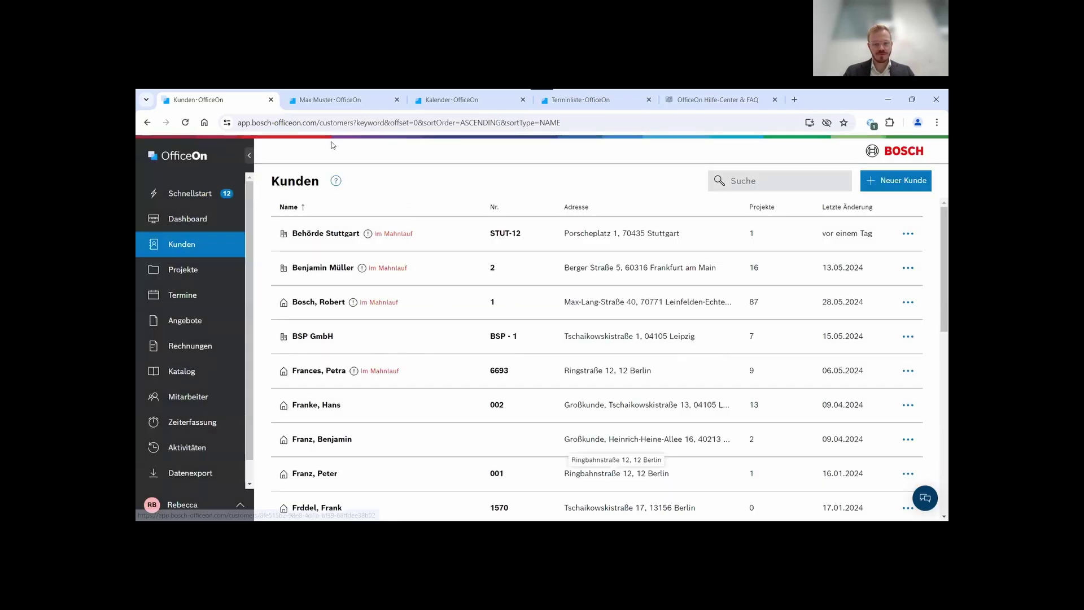
# Switch to the sample customer's open record and examine the contact data, projects, appointments, offers and invoices
pyautogui.click(330, 100)
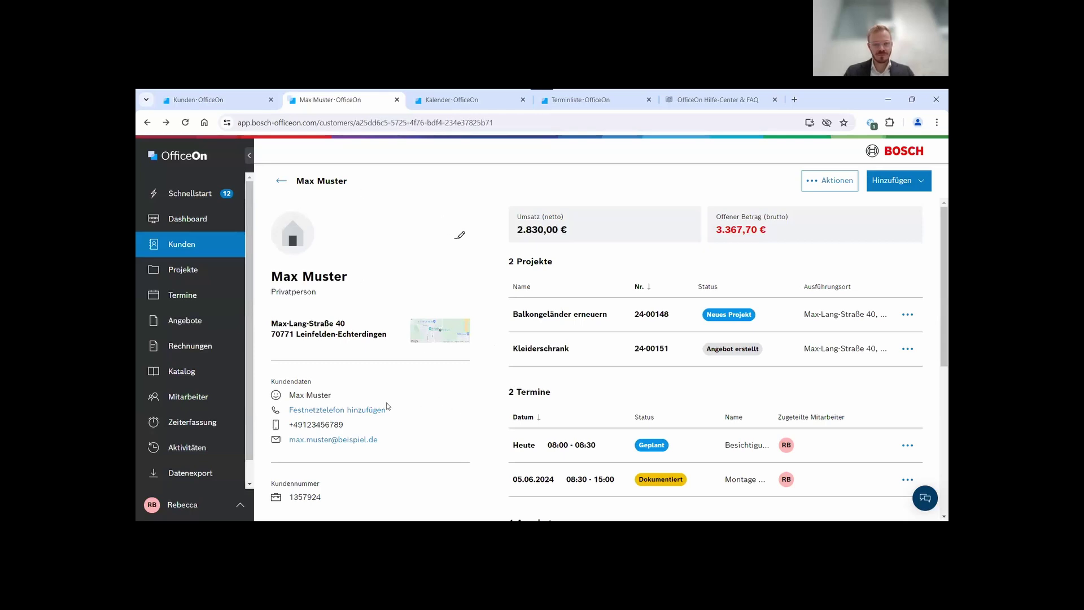
pyautogui.scroll(-2, 389, 404)
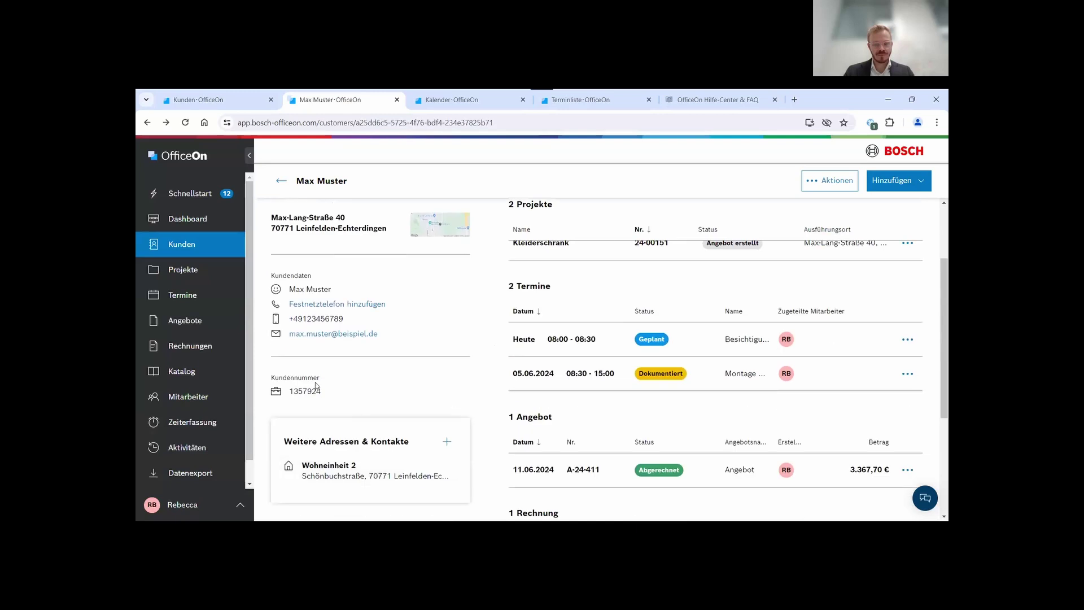
pyautogui.scroll(2, 429, 407)
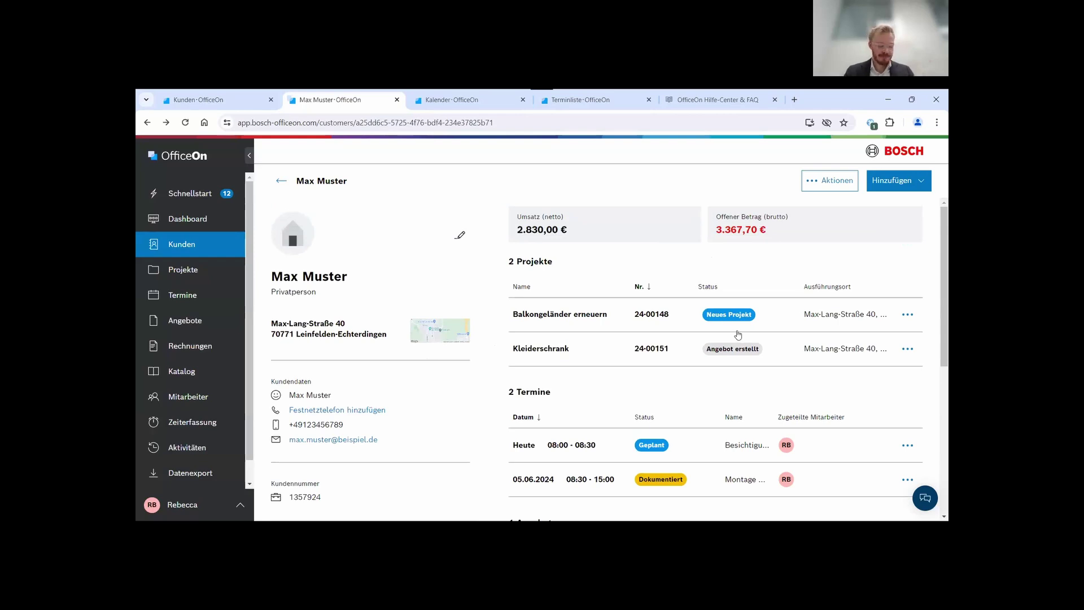
pyautogui.scroll(-3, 737, 335)
pyautogui.scroll(3, 690, 335)
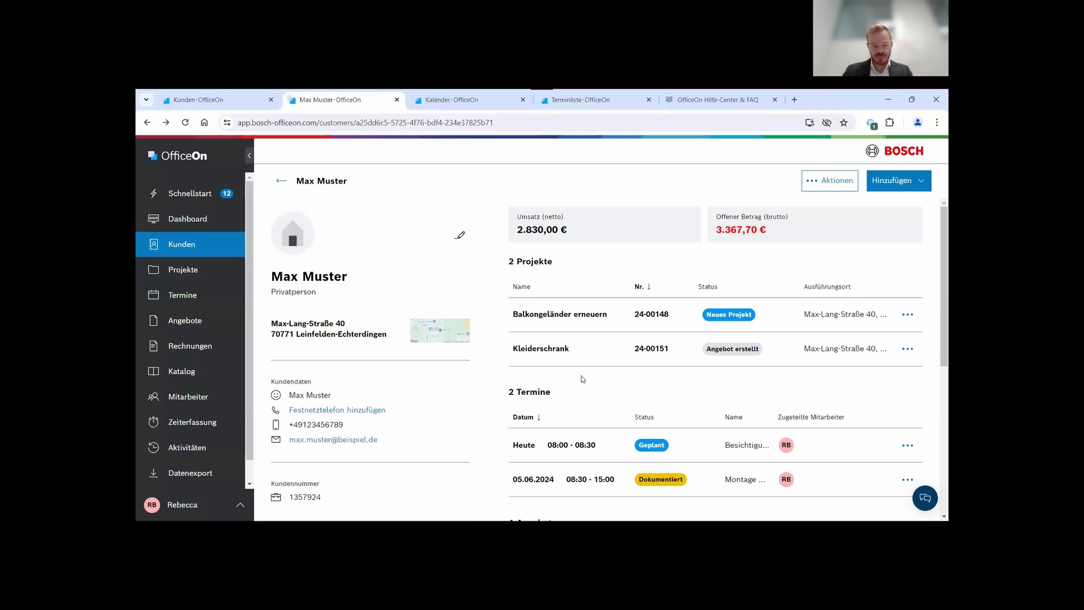
# Open the customer's Kleiderschrank project and create a new offer in it
pyautogui.click(570, 355)
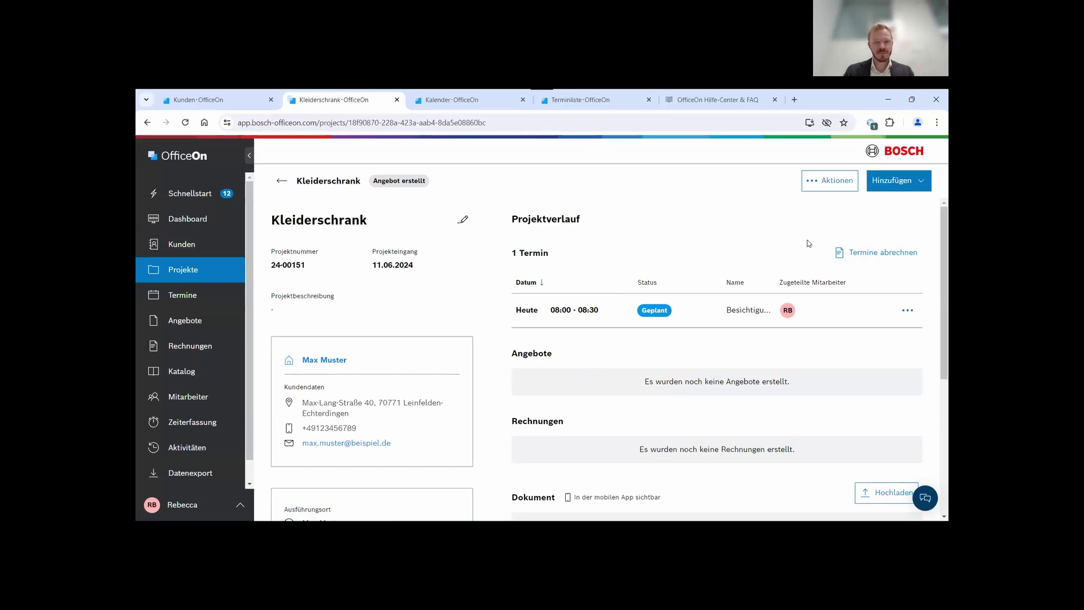
pyautogui.scroll(-1, 756, 282)
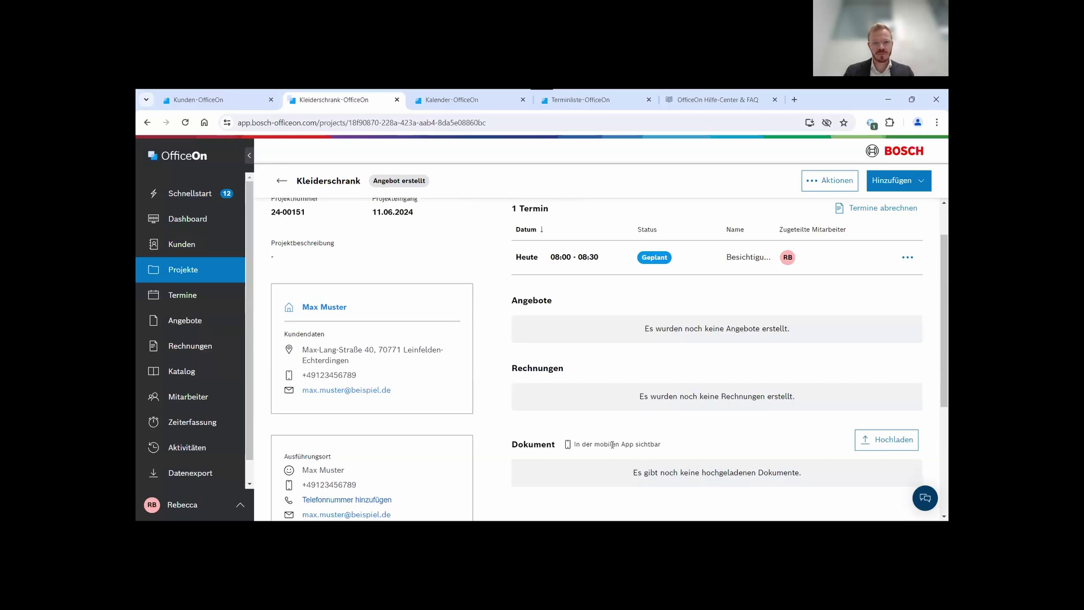
pyautogui.scroll(1, 650, 425)
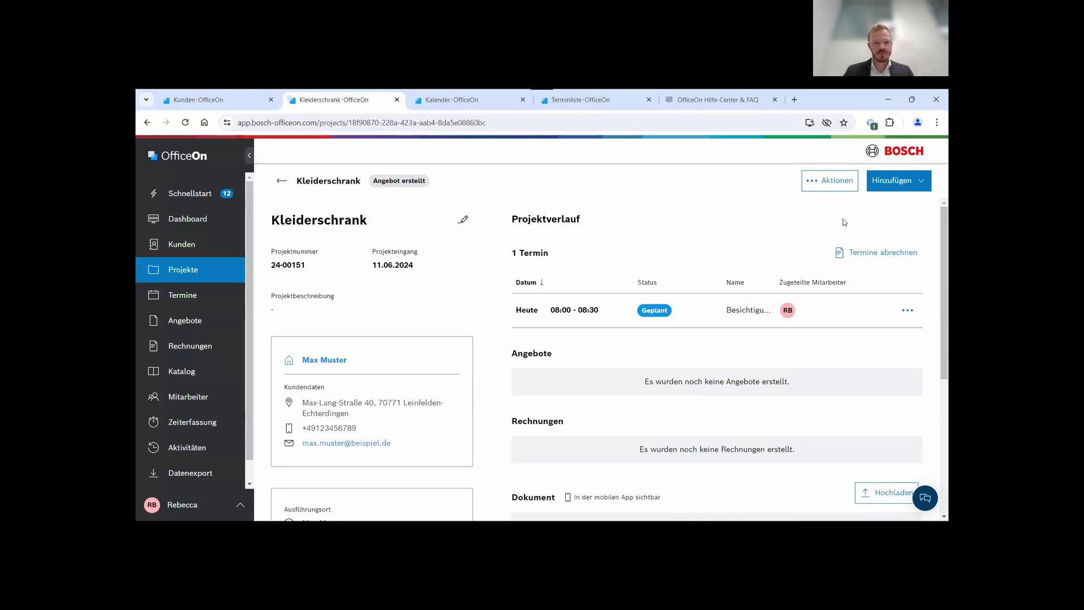
pyautogui.click(896, 183)
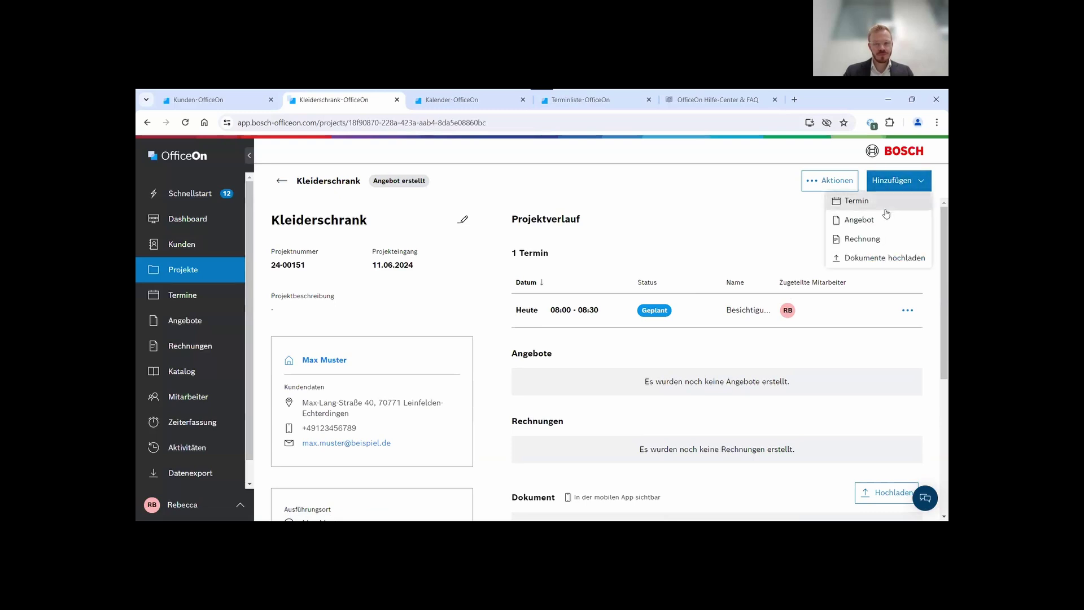
pyautogui.click(854, 222)
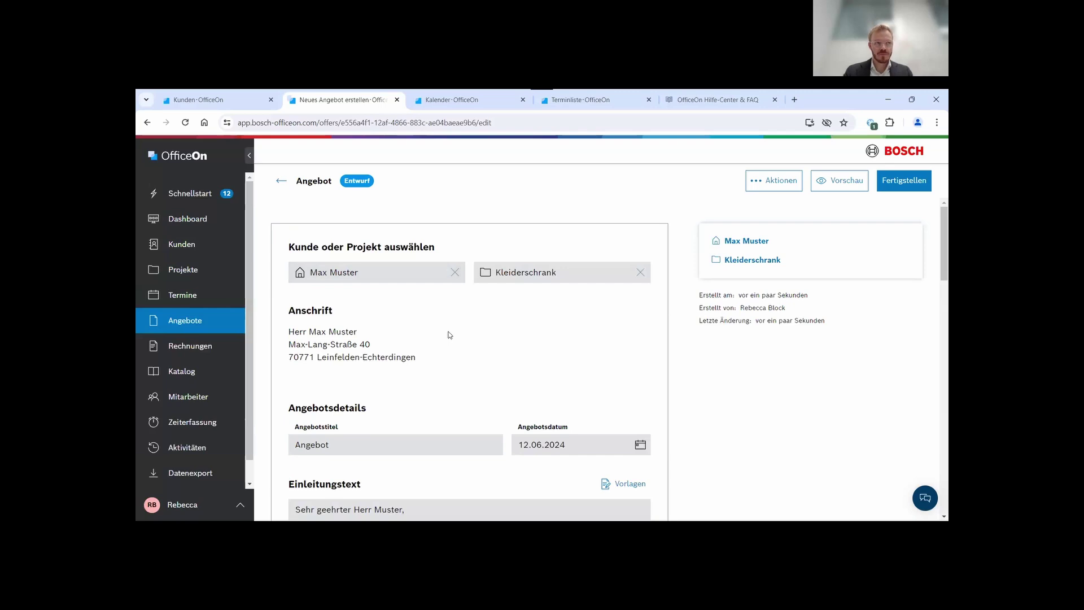
# Try the Kunde 1 template for the offer's introductory text and switch back to the Standard template
pyautogui.scroll(-2, 485, 316)
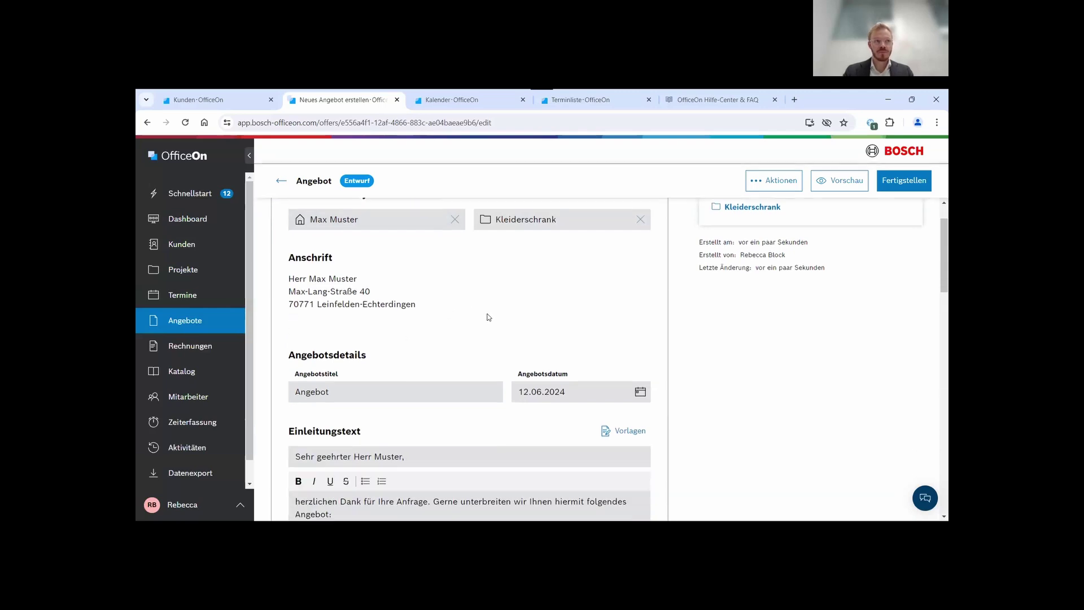
pyautogui.scroll(-1, 487, 311)
pyautogui.scroll(-1, 415, 329)
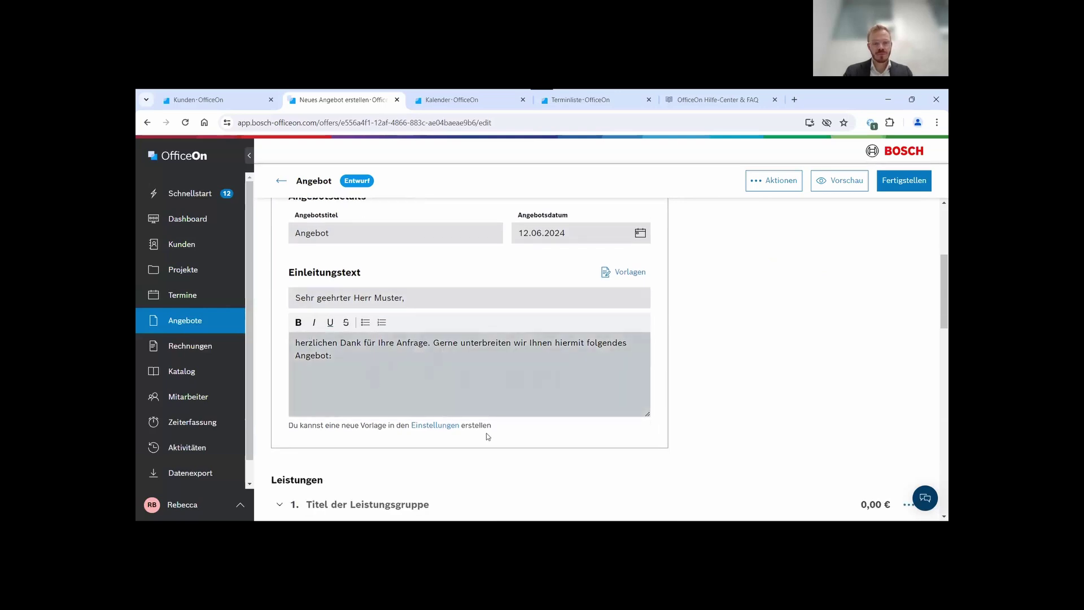
pyautogui.click(625, 272)
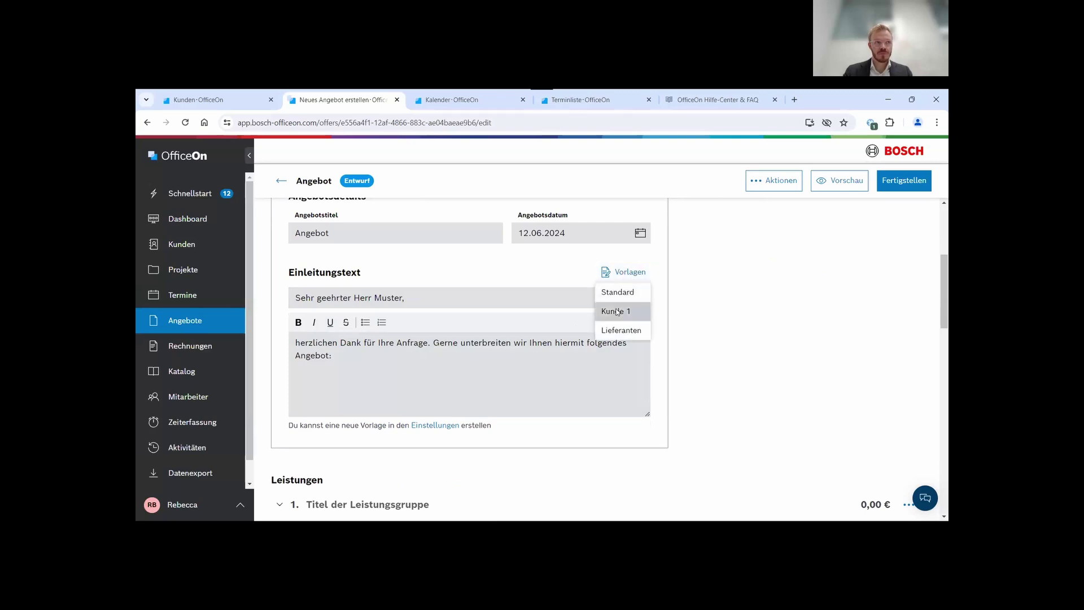
pyautogui.click(616, 310)
pyautogui.click(621, 272)
pyautogui.click(615, 292)
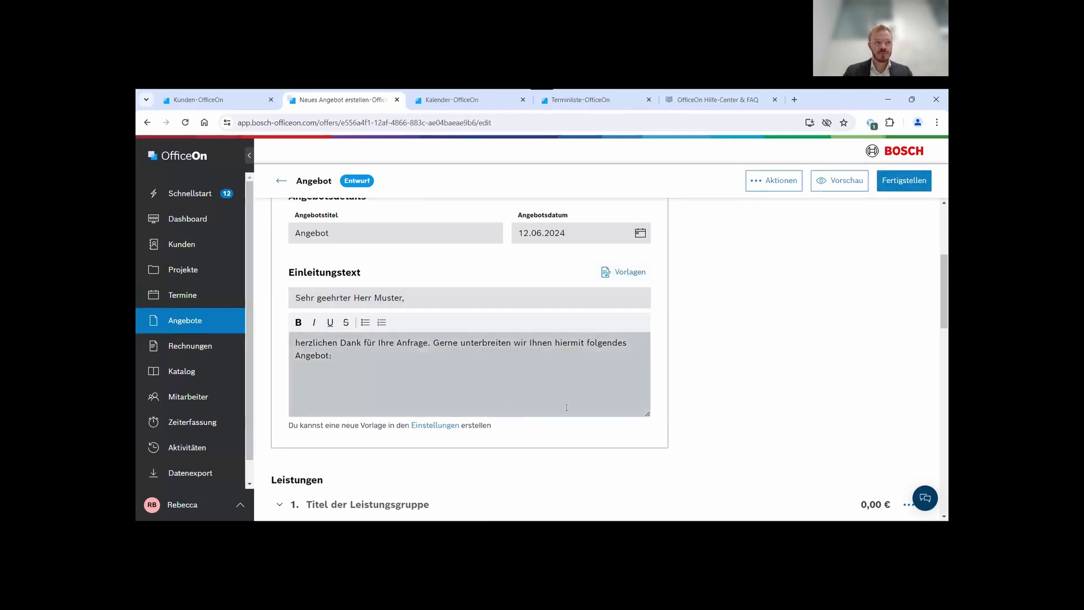
# Title the offer's first service group "Einbau Kleiderschrank"
pyautogui.scroll(-3, 564, 390)
pyautogui.scroll(-2, 558, 390)
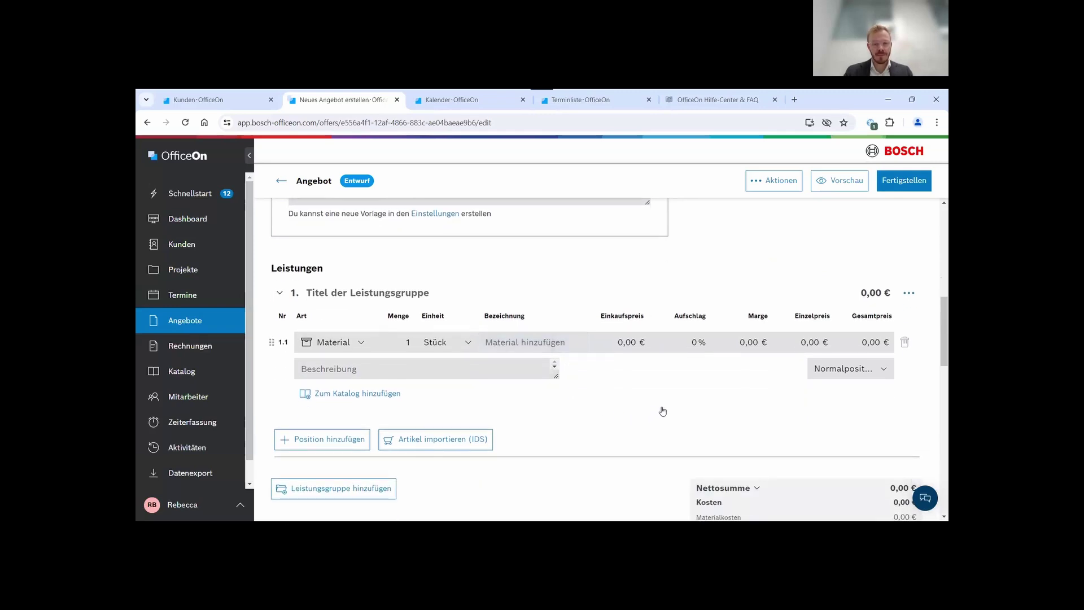
pyautogui.click(389, 293)
pyautogui.write('Einbau')
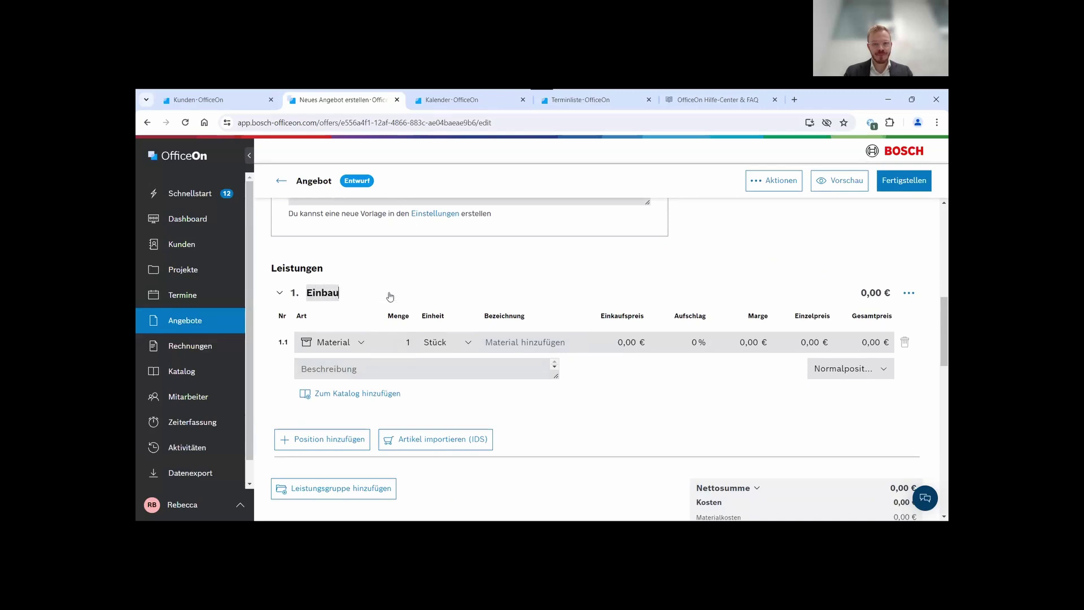
pyautogui.write('Kleiderschank')
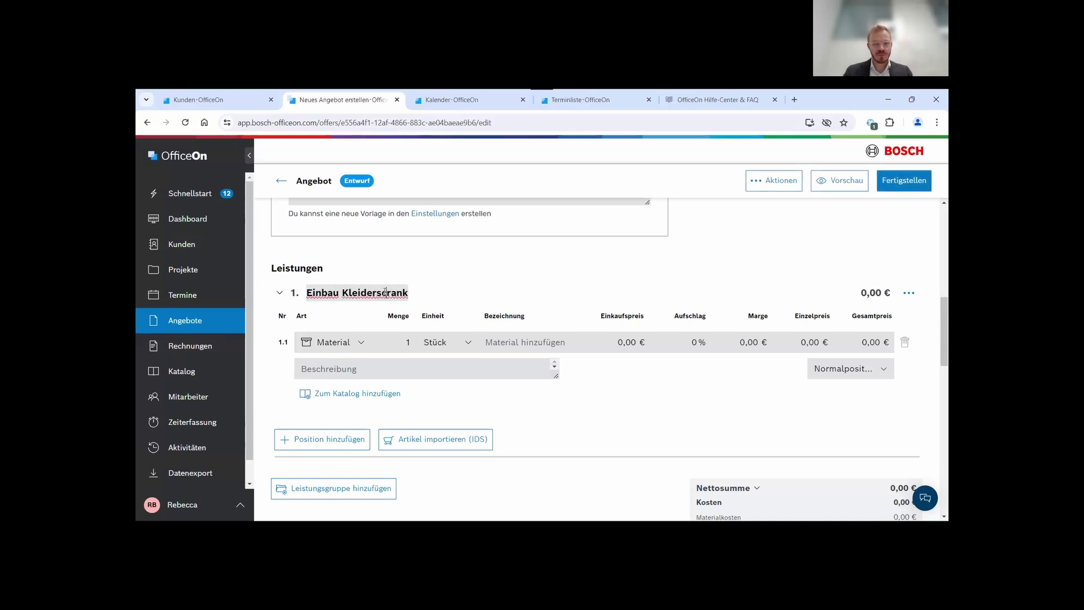
pyautogui.write('h')
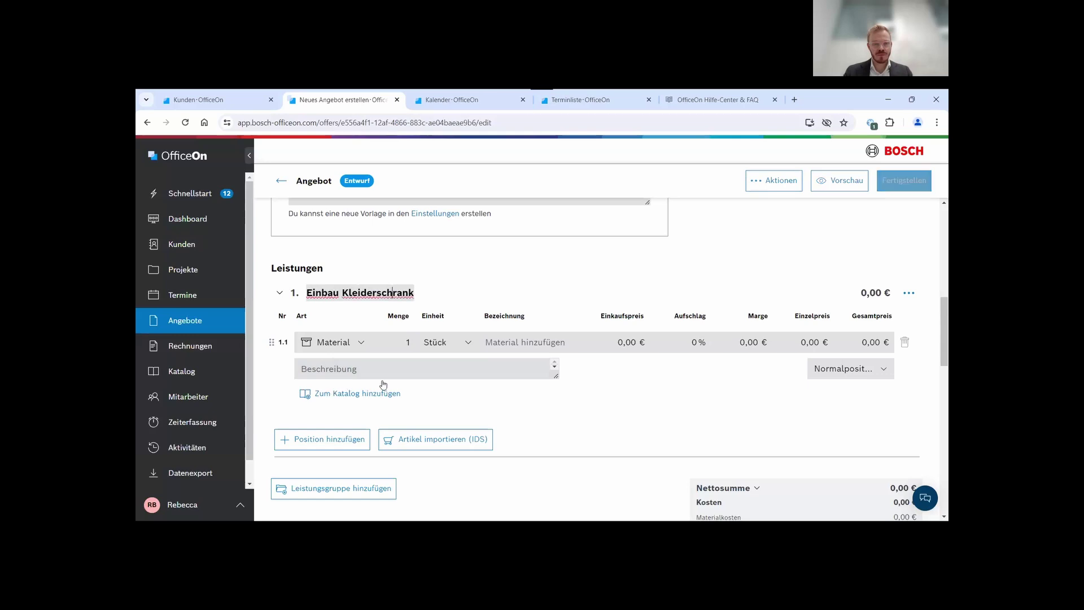
# Open the article search for position 1.1, view the available article sources and close the search without choosing an article
pyautogui.scroll(-1, 474, 389)
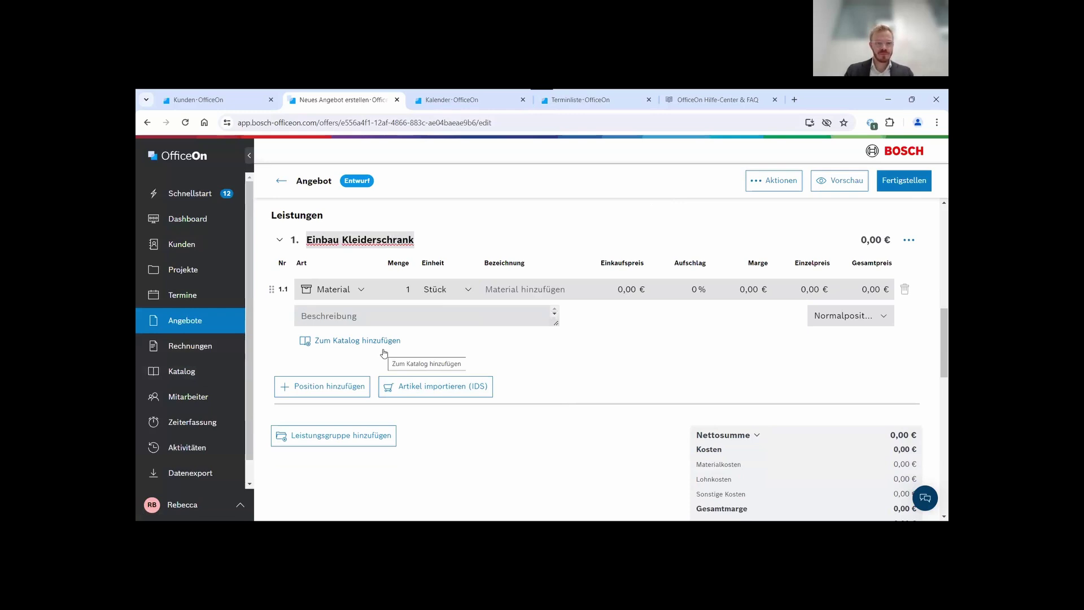
pyautogui.click(513, 294)
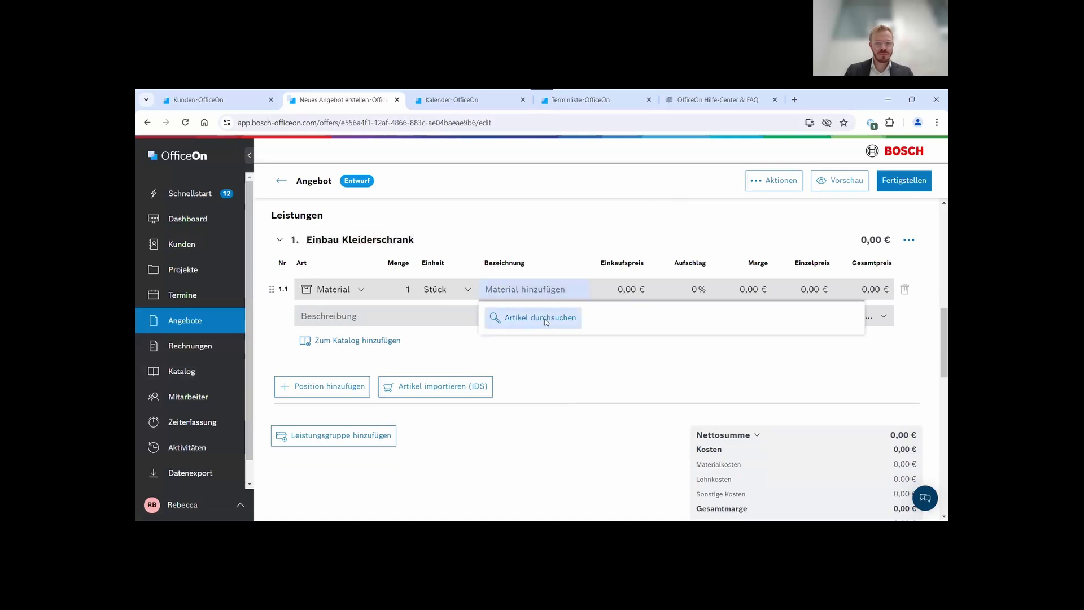
pyautogui.click(498, 317)
pyautogui.click(558, 242)
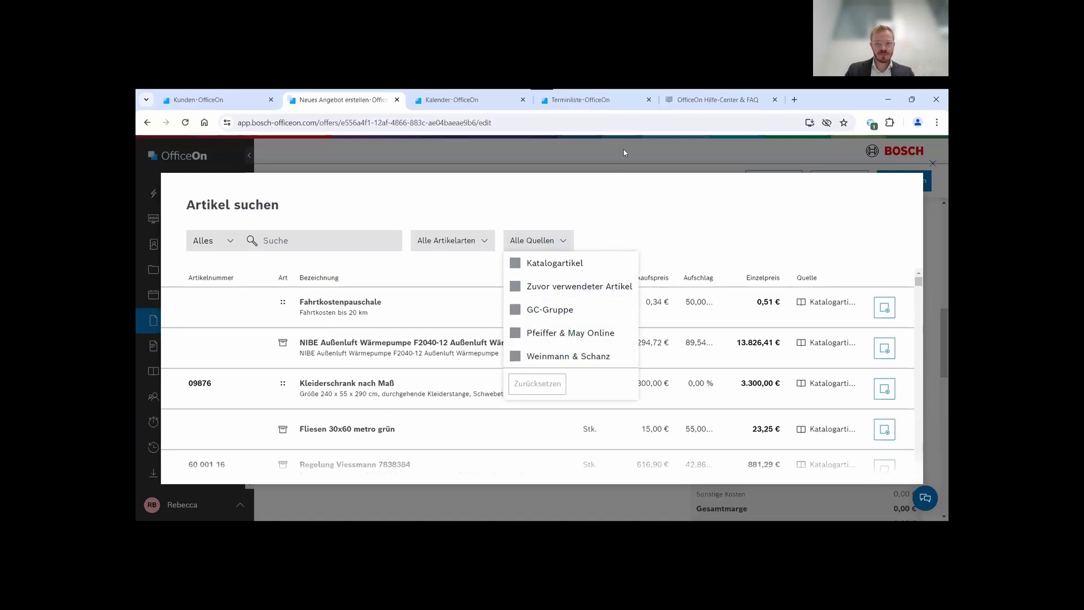
pyautogui.click(631, 166)
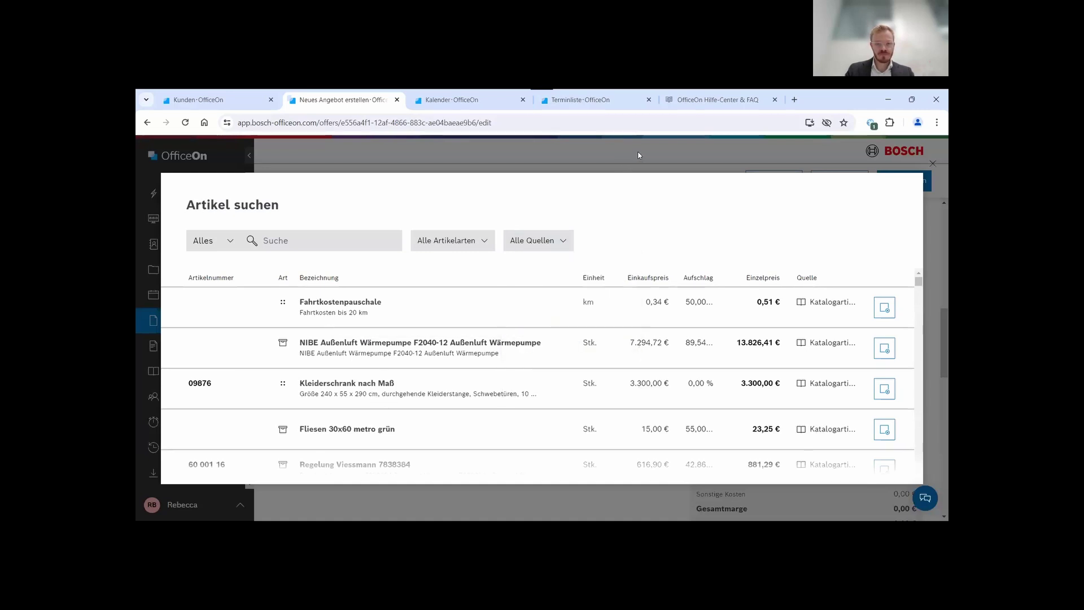
pyautogui.click(638, 156)
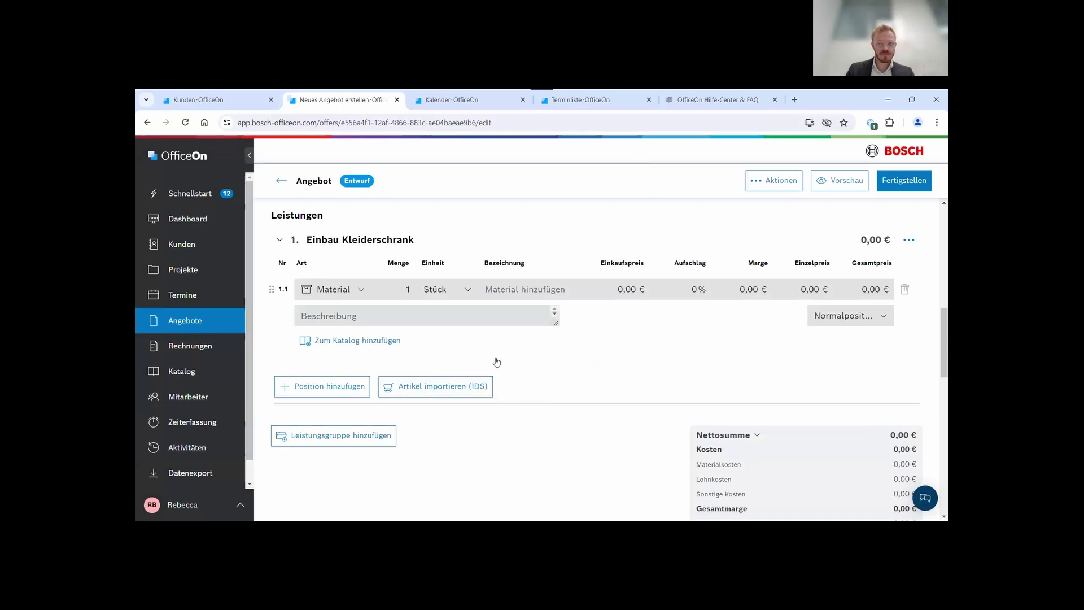
# Set position 1.1 to type Sonstiges and fill it with the catalogue article "Kleiderschrank nach Maß"
pyautogui.click(338, 289)
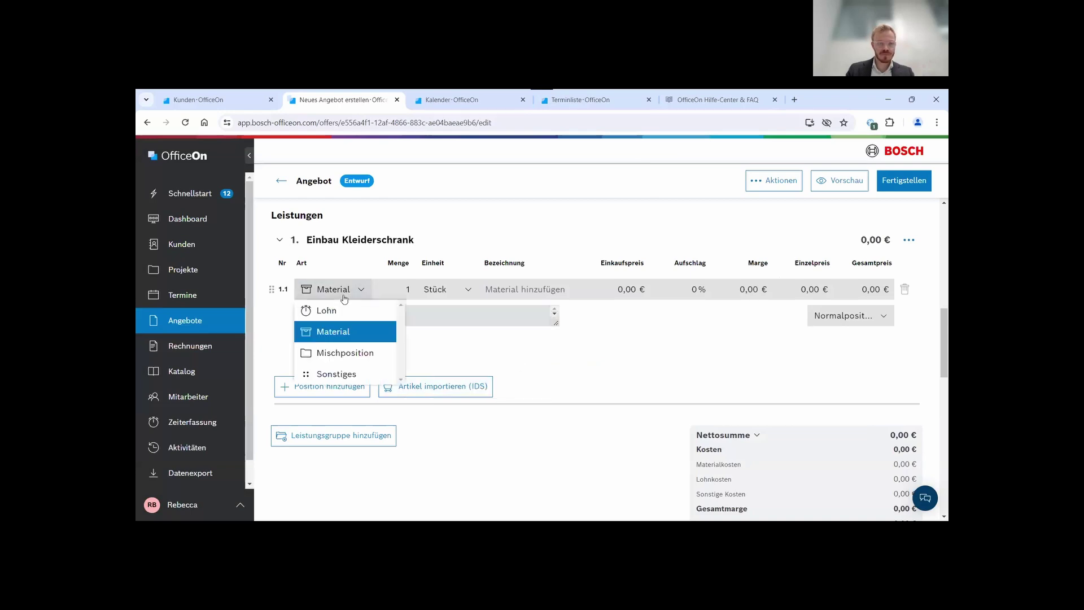
pyautogui.click(350, 373)
pyautogui.click(534, 288)
pyautogui.write('Kleider')
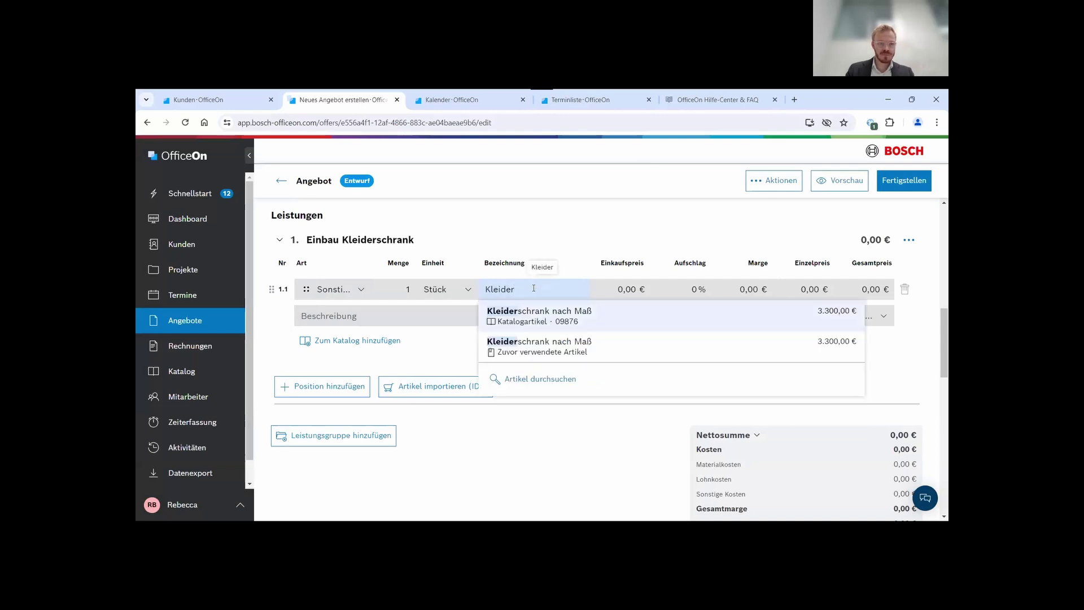
pyautogui.click(563, 319)
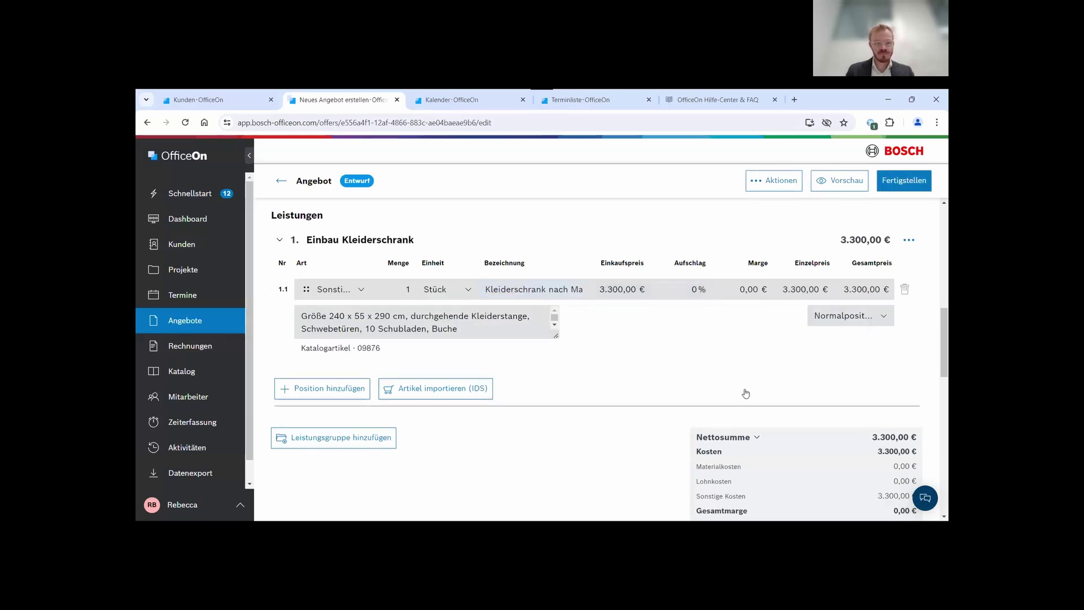
# Review the offer's net total, VAT, payment terms and closing text, and finalise the offer
pyautogui.scroll(-1, 734, 383)
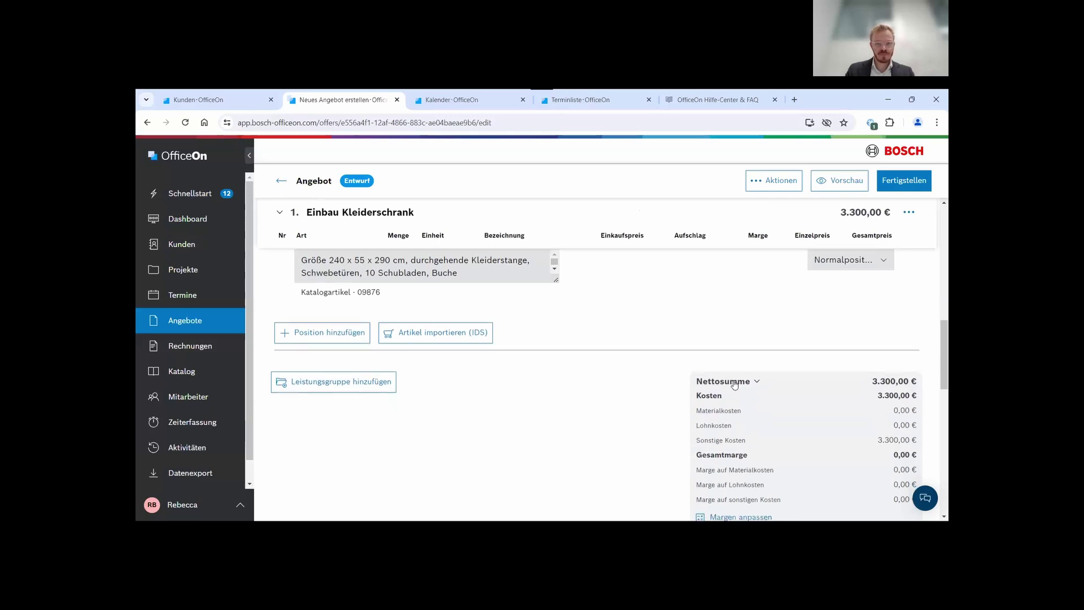
pyautogui.scroll(-2, 734, 384)
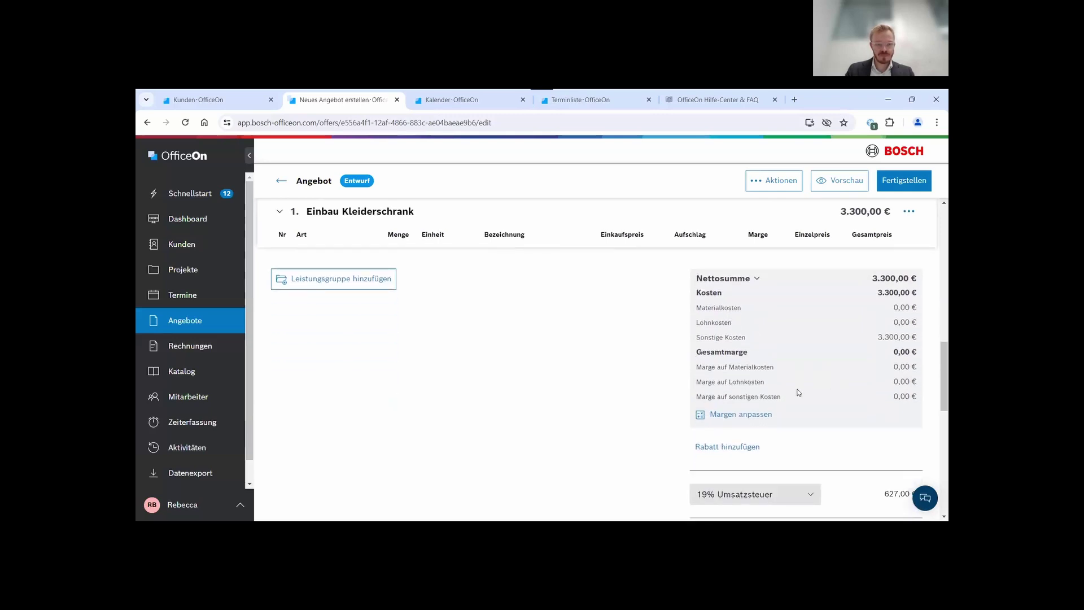
pyautogui.scroll(-1, 649, 405)
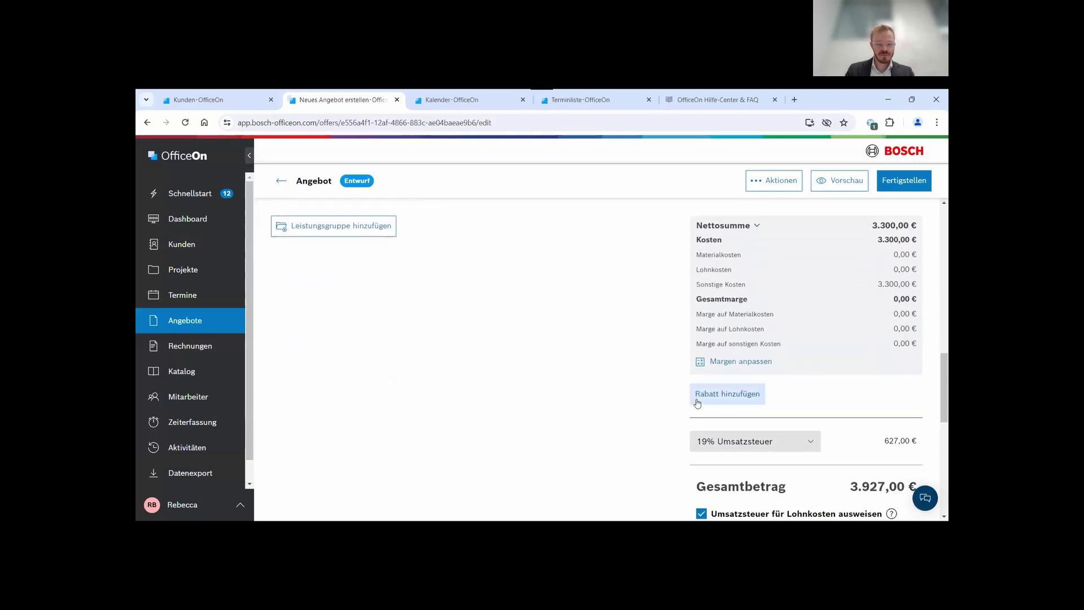
pyautogui.scroll(-1, 576, 423)
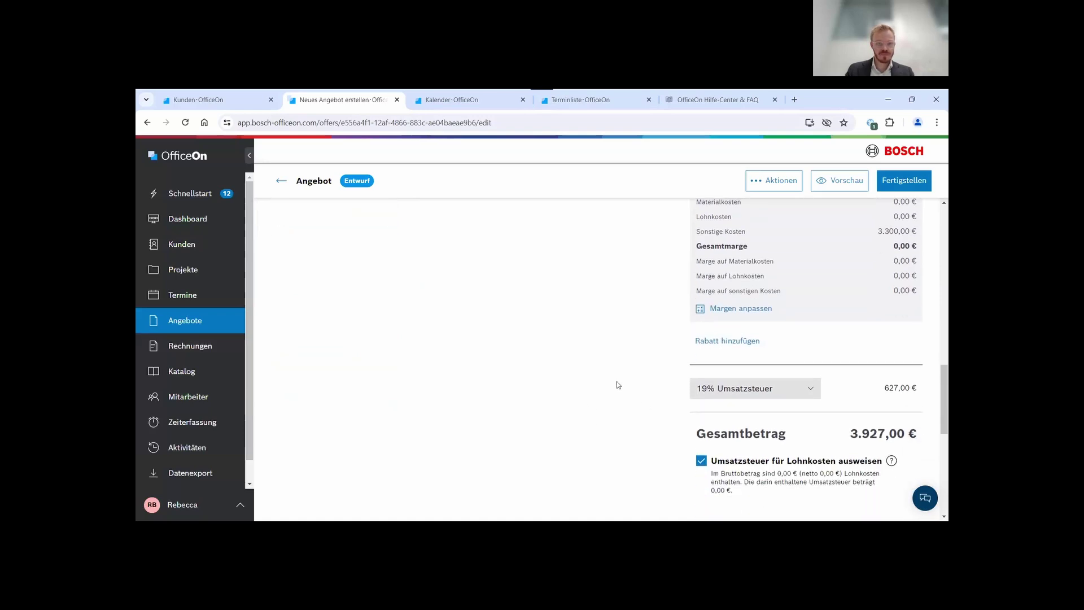
pyautogui.scroll(-1, 677, 356)
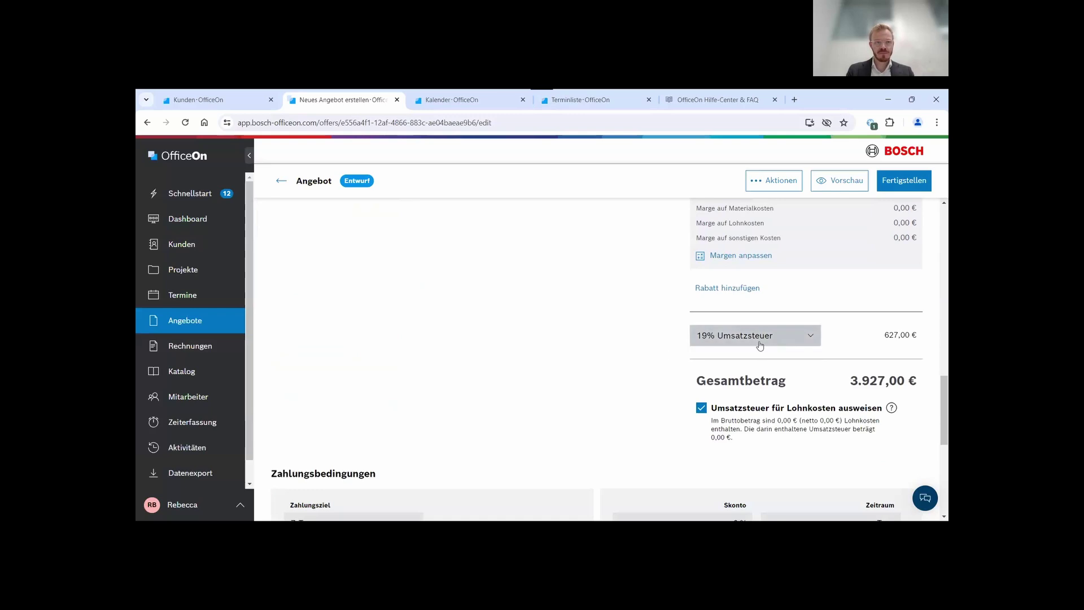
pyautogui.scroll(-3, 612, 399)
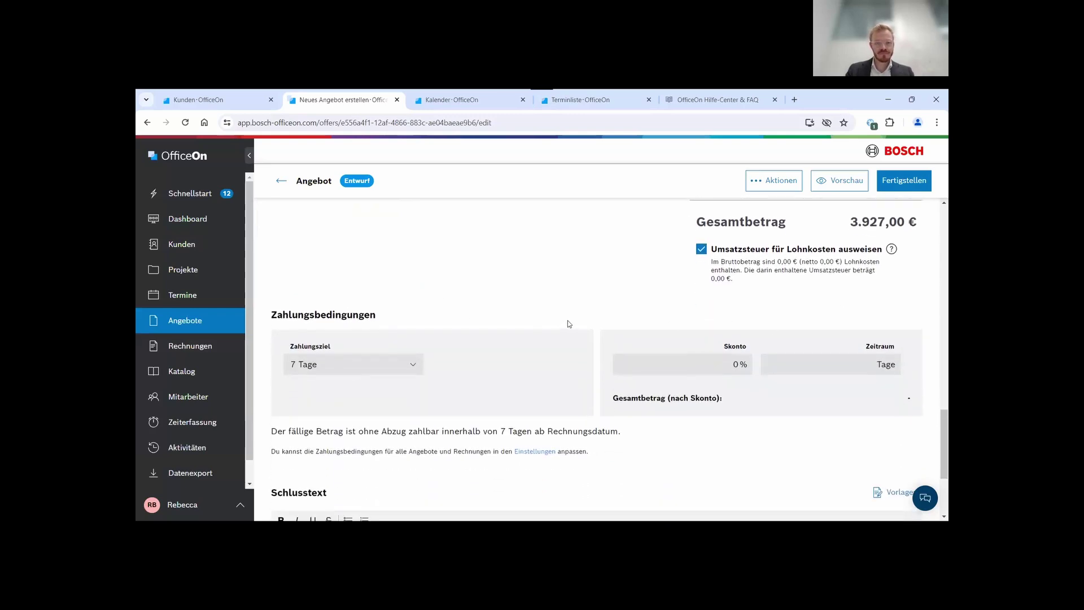
pyautogui.scroll(-2, 569, 324)
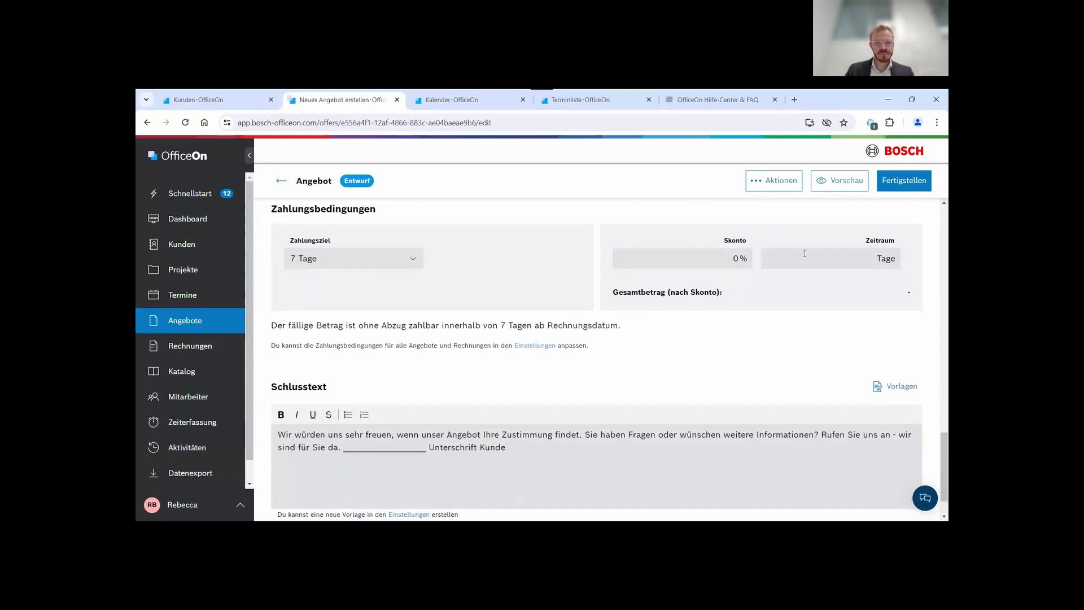
pyautogui.click(904, 182)
pyautogui.click(684, 377)
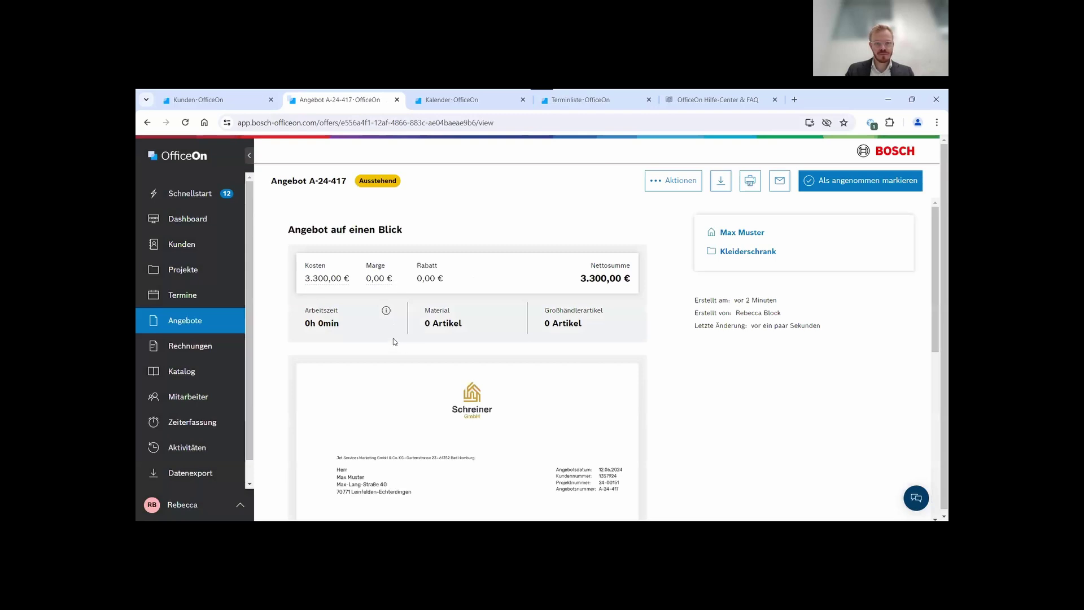
# Examine the finished offer document, view the prepared e-mail for sending it and cancel without sending
pyautogui.scroll(-1, 403, 330)
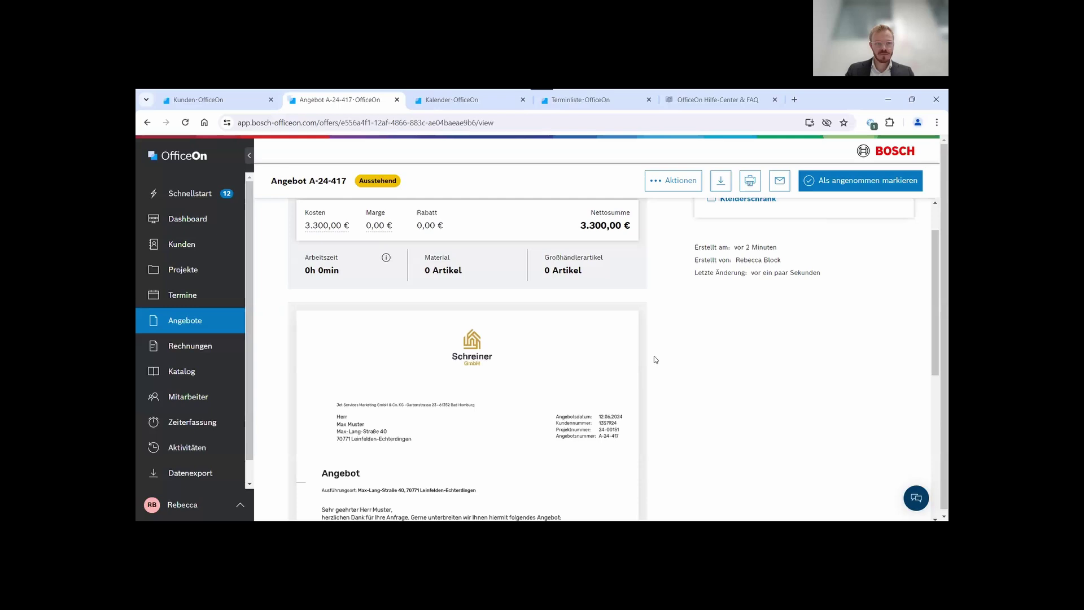
pyautogui.scroll(-2, 539, 342)
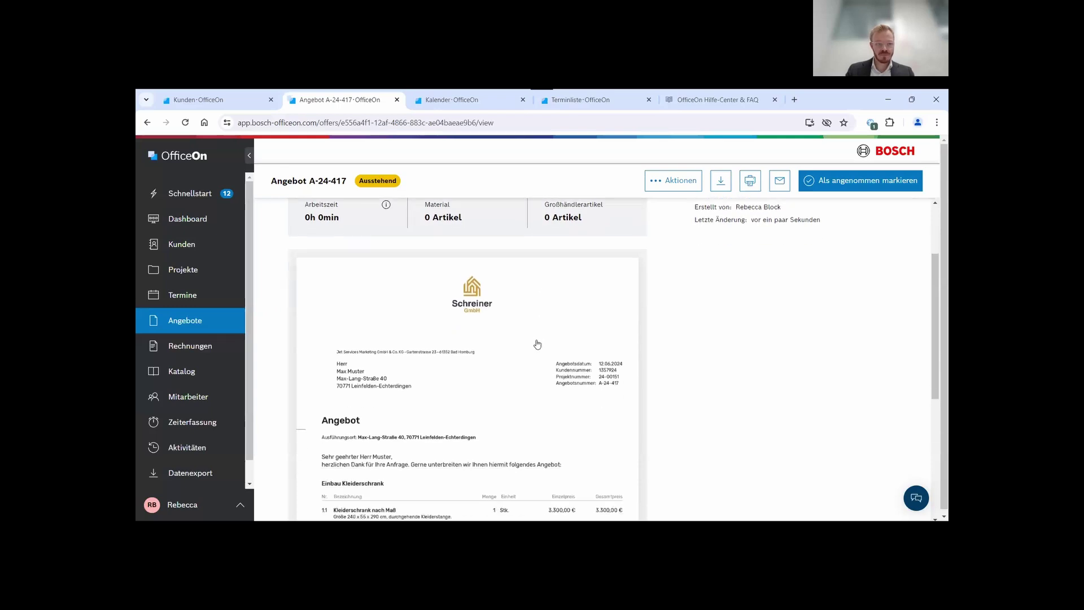
pyautogui.scroll(-2, 541, 340)
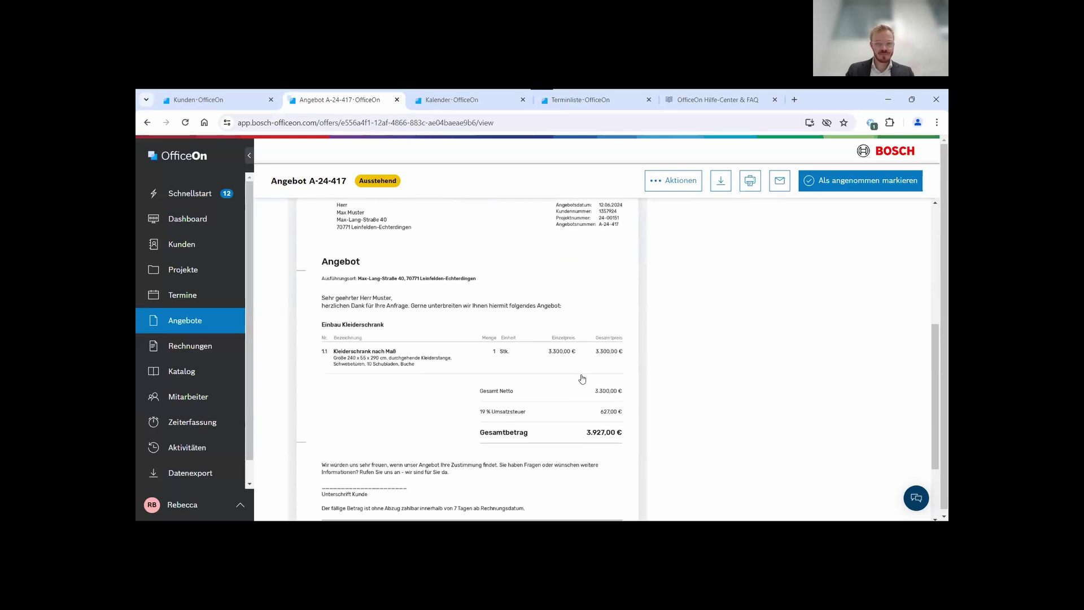
pyautogui.scroll(-1, 586, 377)
pyautogui.scroll(5, 658, 364)
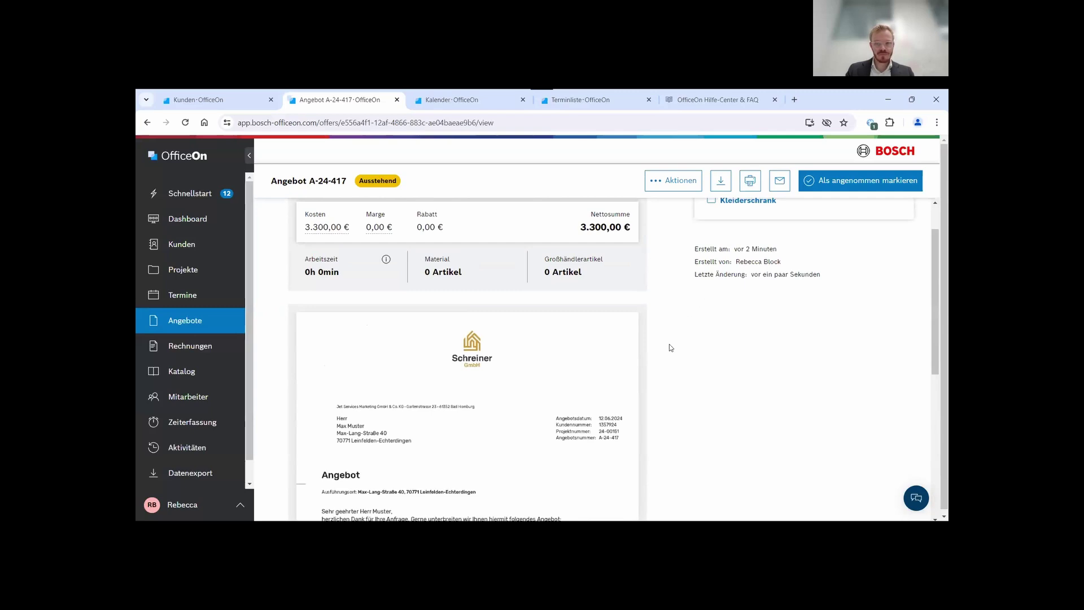
pyautogui.click(780, 181)
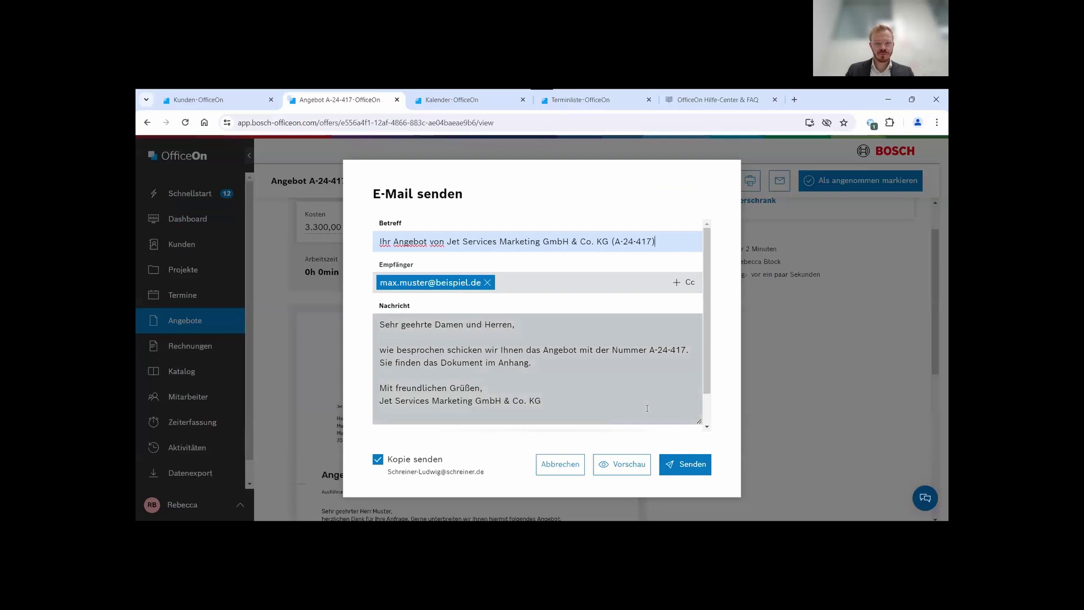
pyautogui.click(558, 463)
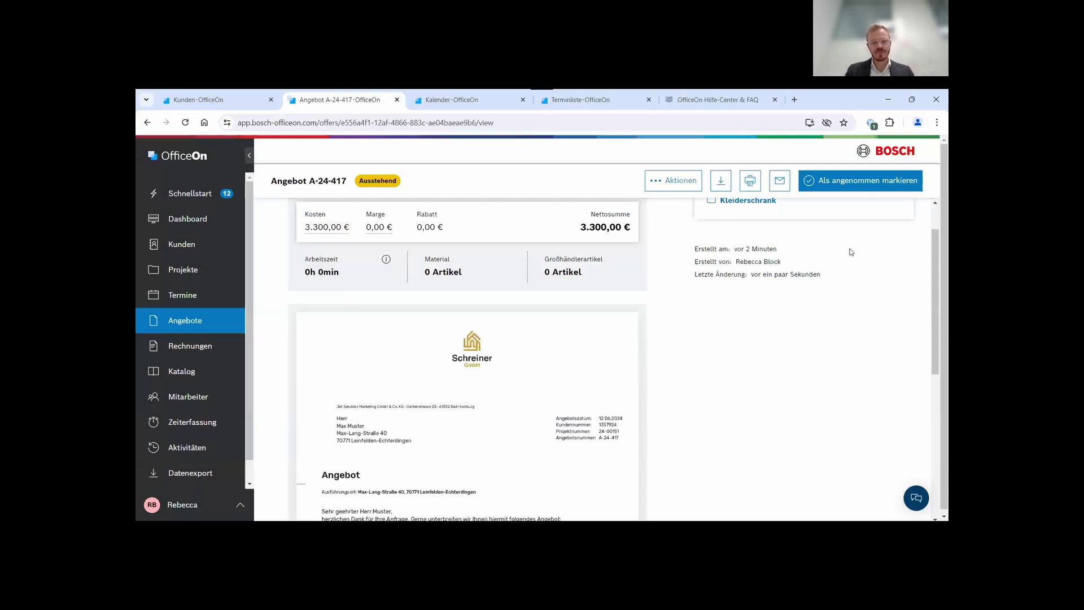
# Mark the offer as accepted and start a new appointment from it
pyautogui.click(851, 185)
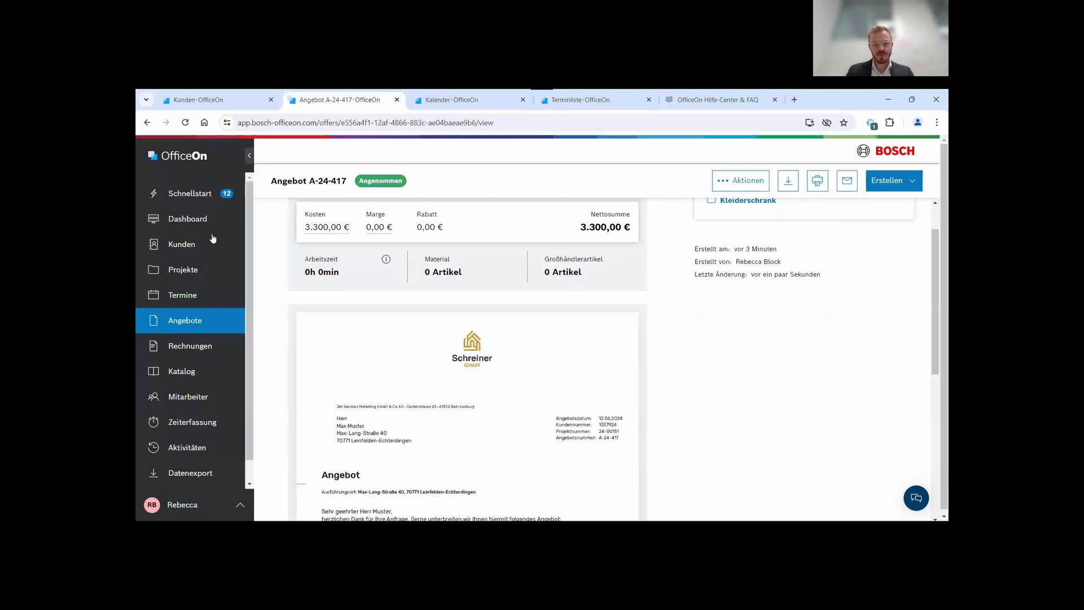
pyautogui.click(900, 184)
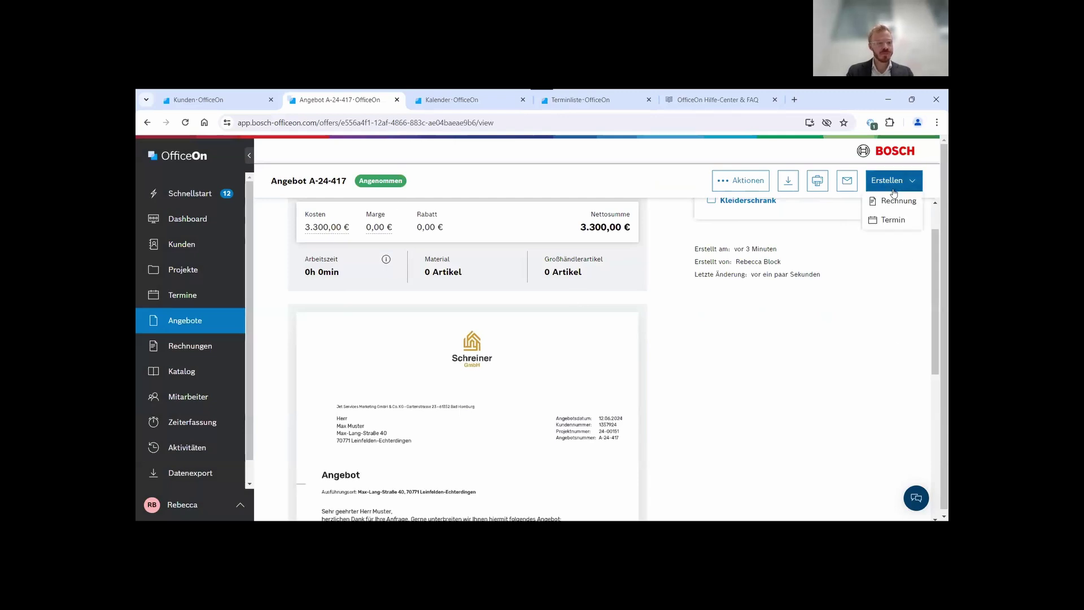
pyautogui.click(893, 221)
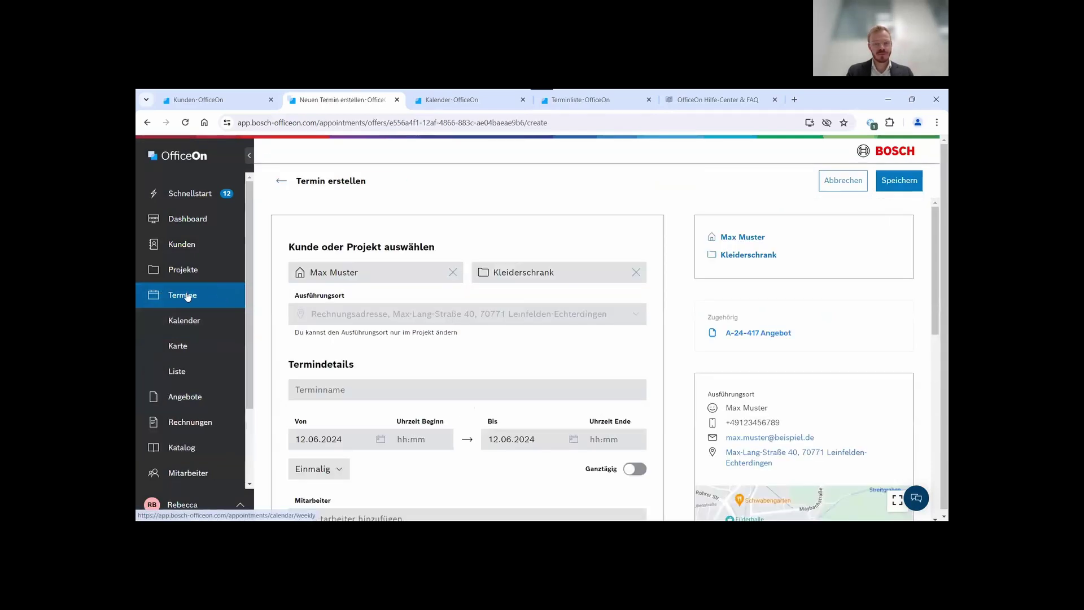
# Look over the prefilled appointment form and its services, and name the appointment "Einbau Kleiderschrank"
pyautogui.scroll(-1, 454, 302)
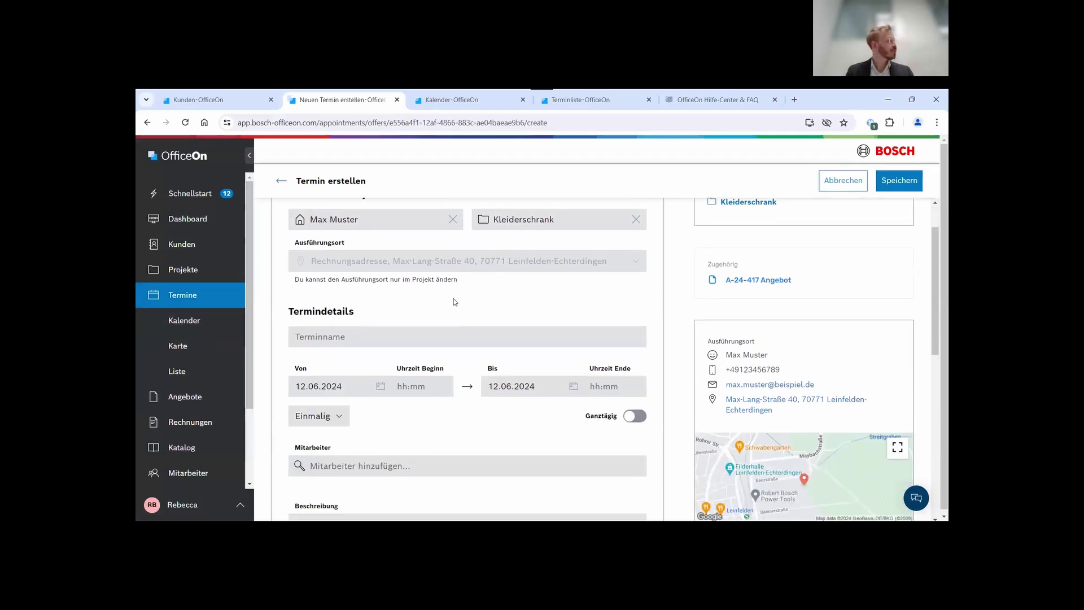
pyautogui.scroll(-5, 587, 418)
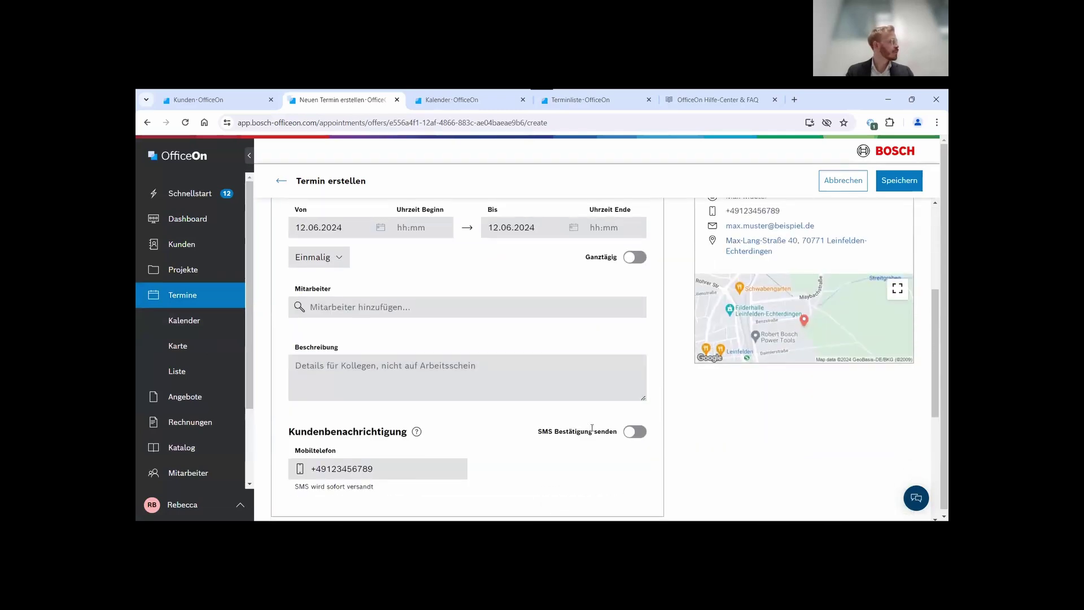
pyautogui.scroll(-2, 587, 417)
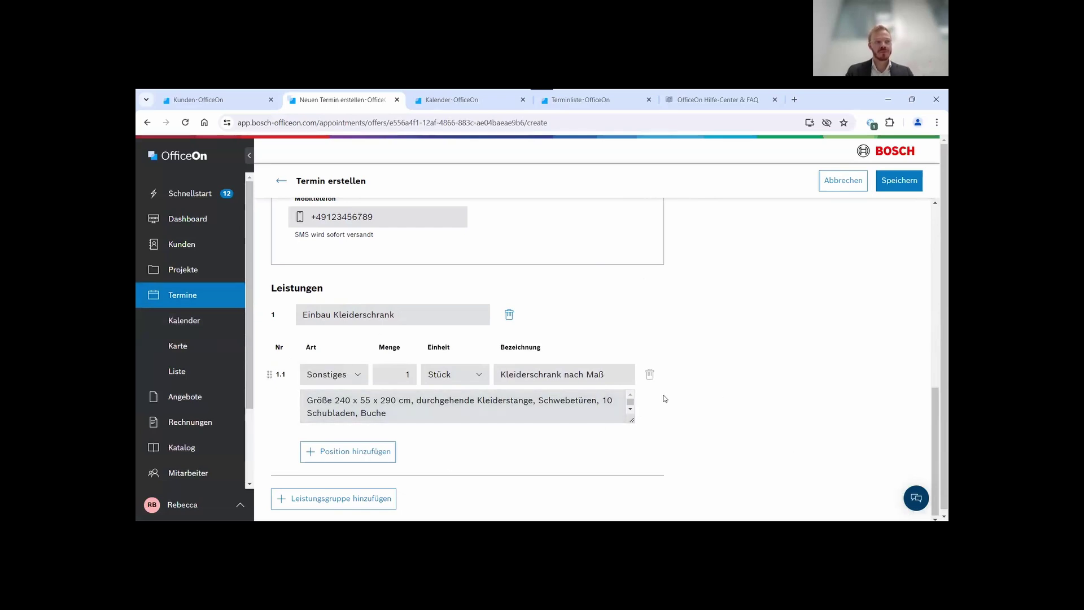
pyautogui.scroll(7, 642, 389)
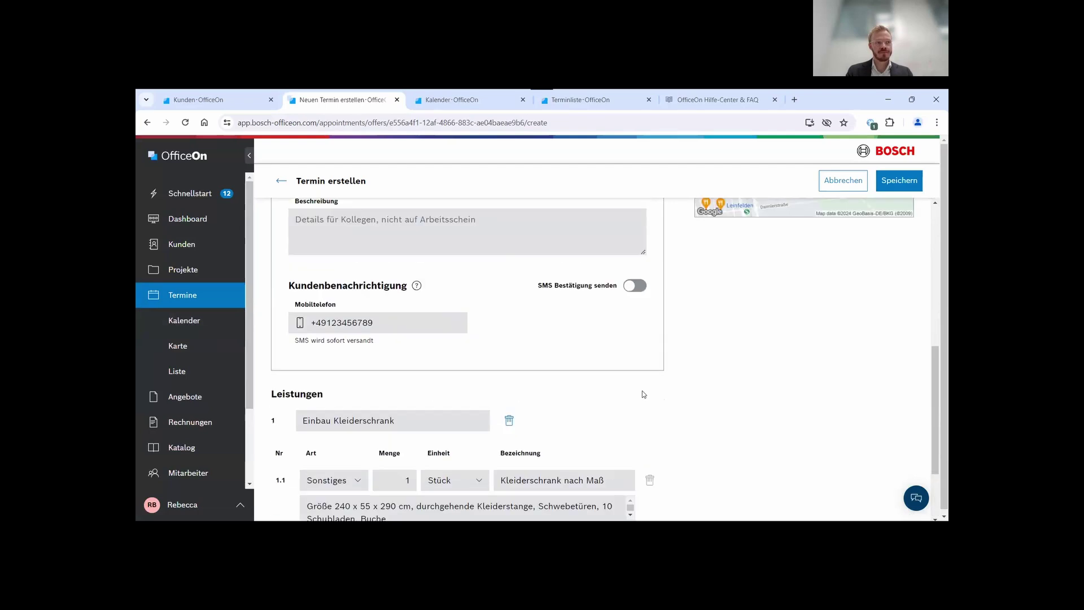
pyautogui.click(335, 288)
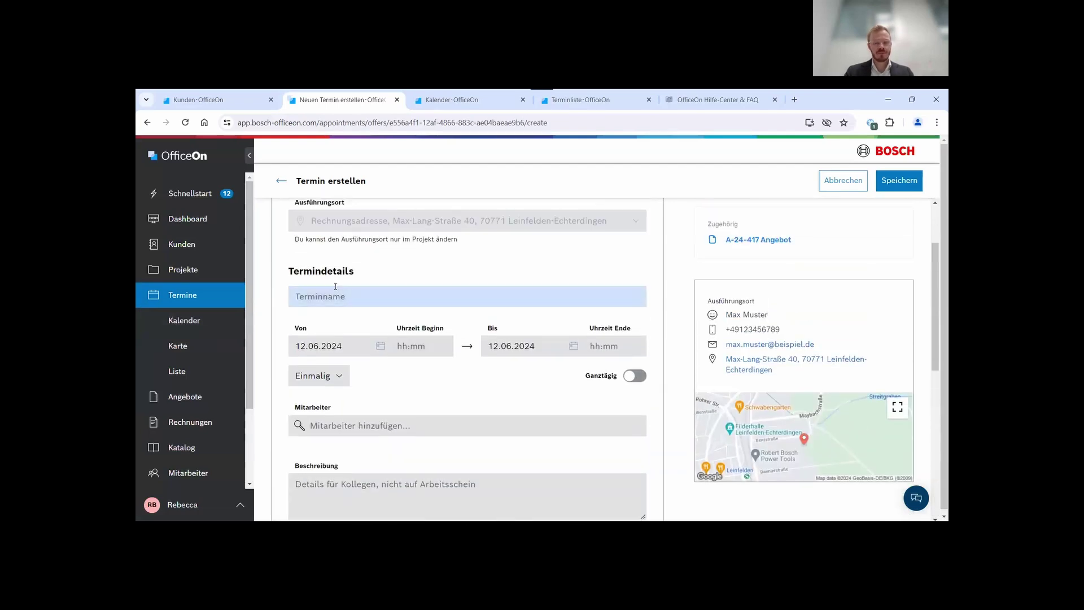
pyautogui.write('Einba')
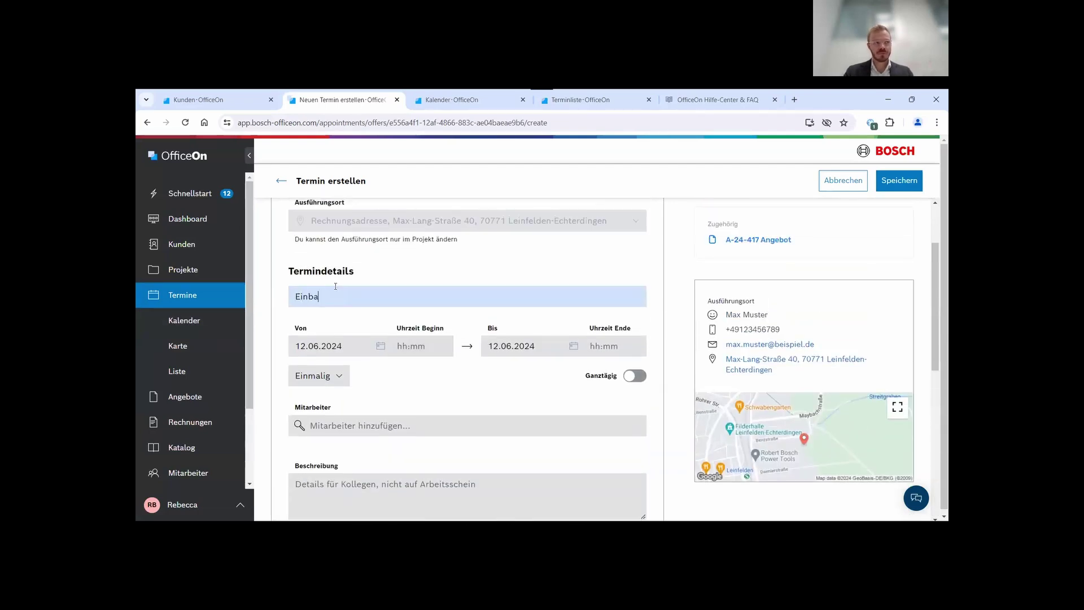
pyautogui.press('BackSpace')
pyautogui.press('BackSpace')
pyautogui.press('BackSpace')
pyautogui.write('inbau Kleiderschrank')
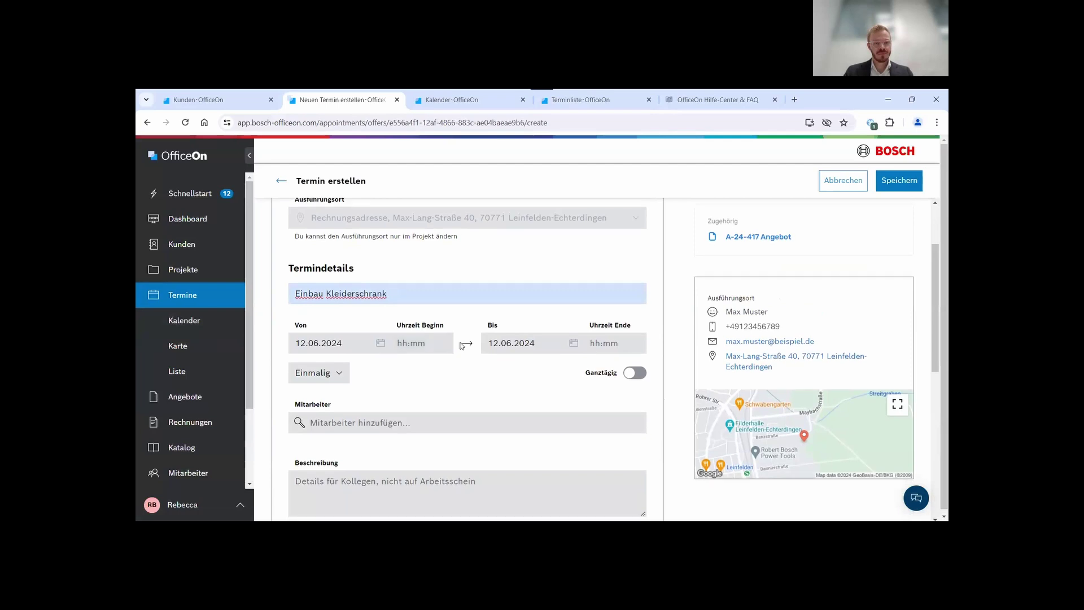
# Make the appointment all-day (Ganztägig) and assign the signed-in account's own employee to it
pyautogui.scroll(-1, 621, 341)
pyautogui.click(635, 323)
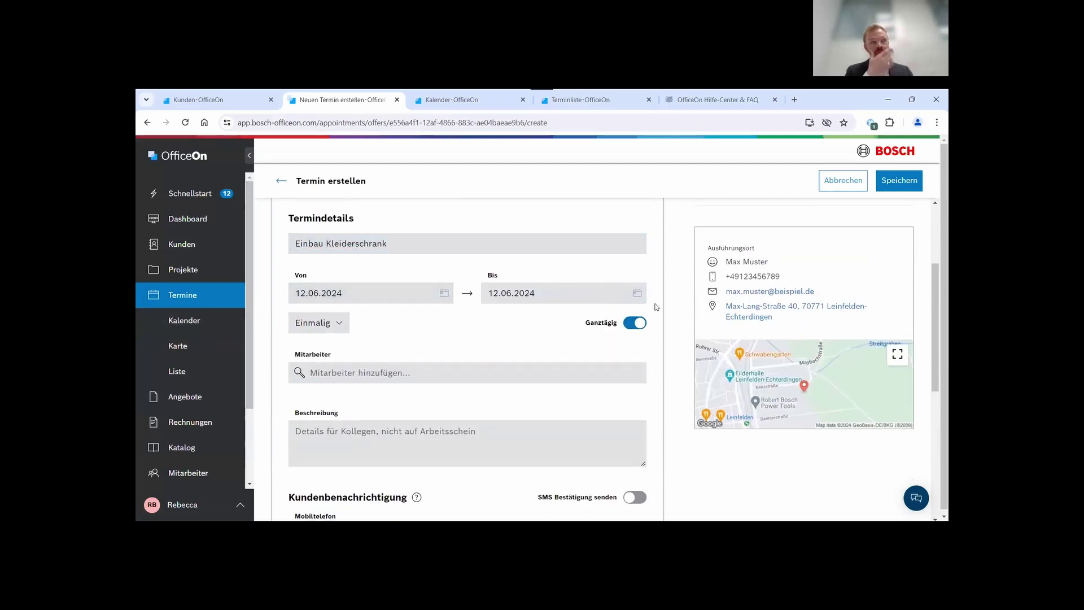
pyautogui.click(399, 373)
pyautogui.scroll(-2, 488, 379)
pyautogui.scroll(-3, 488, 379)
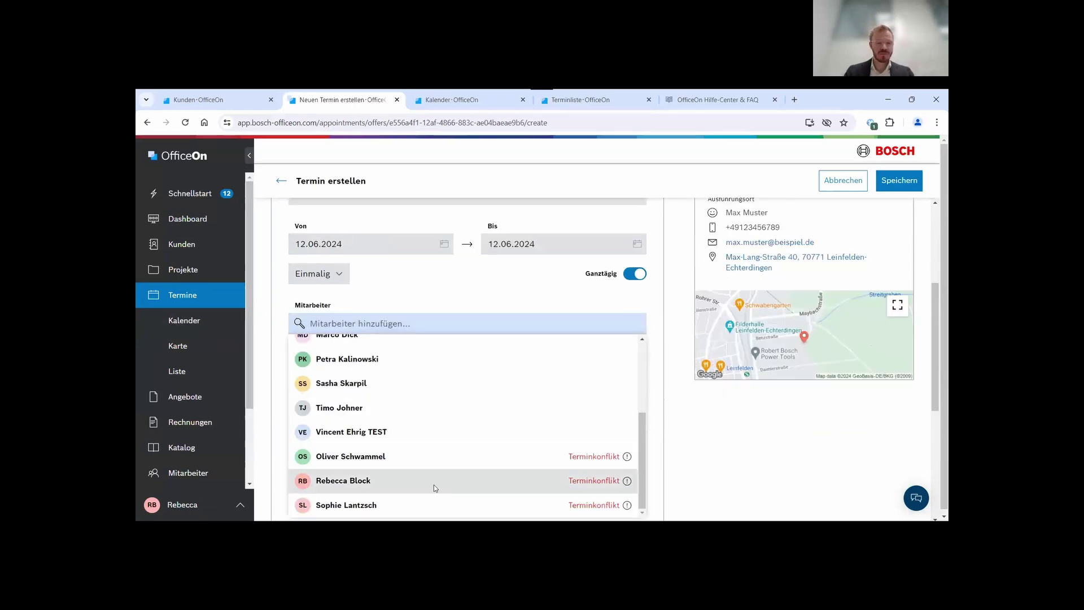
pyautogui.click(397, 485)
pyautogui.scroll(-1, 486, 356)
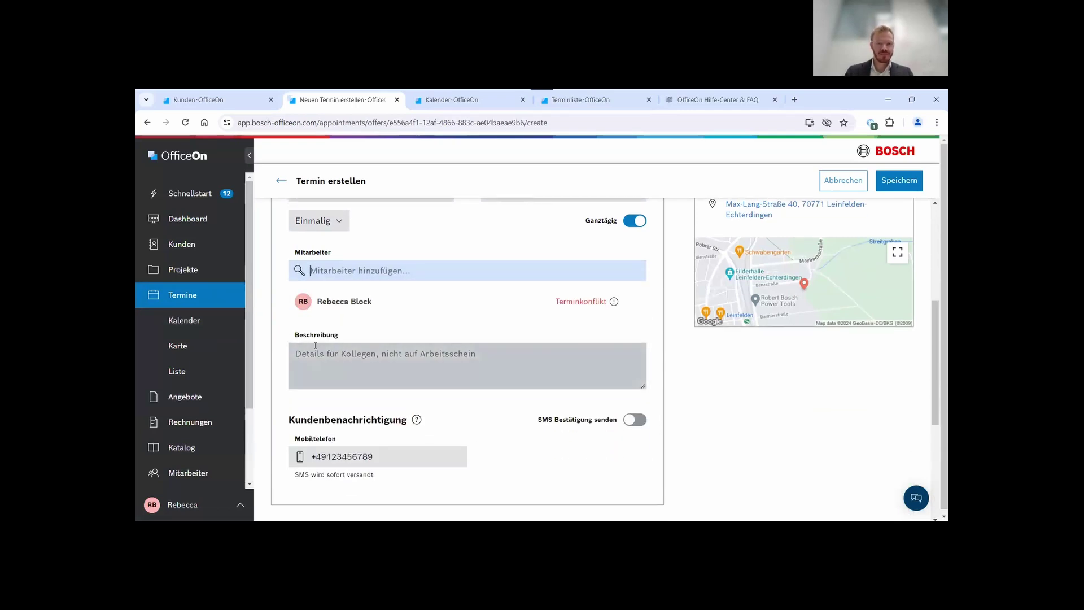
# Check the appointment's customer notification and services sections, and save the appointment
pyautogui.scroll(-1, 397, 374)
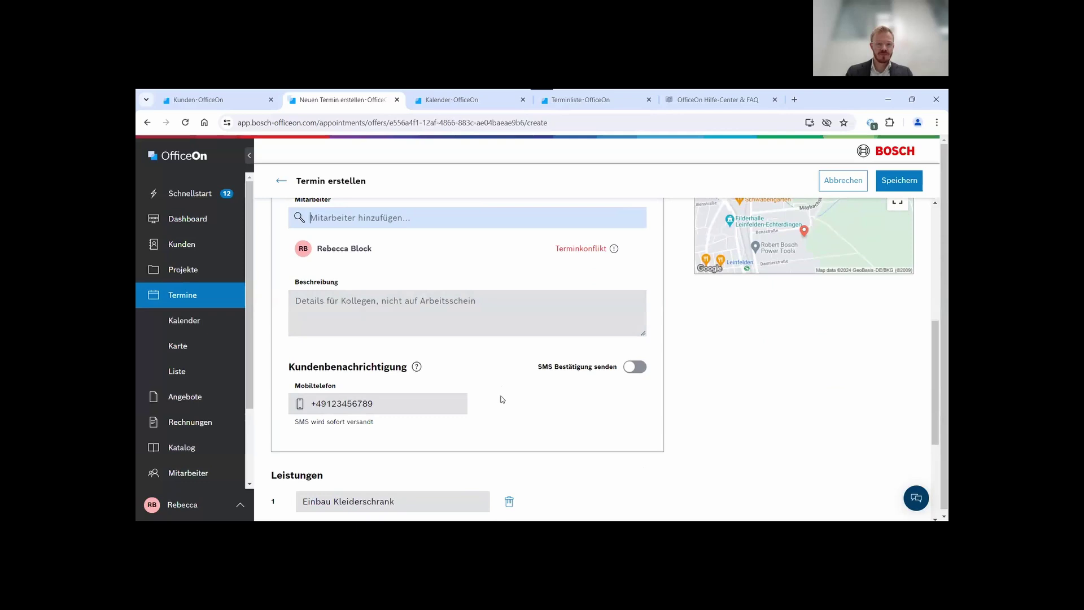
pyautogui.scroll(-1, 502, 395)
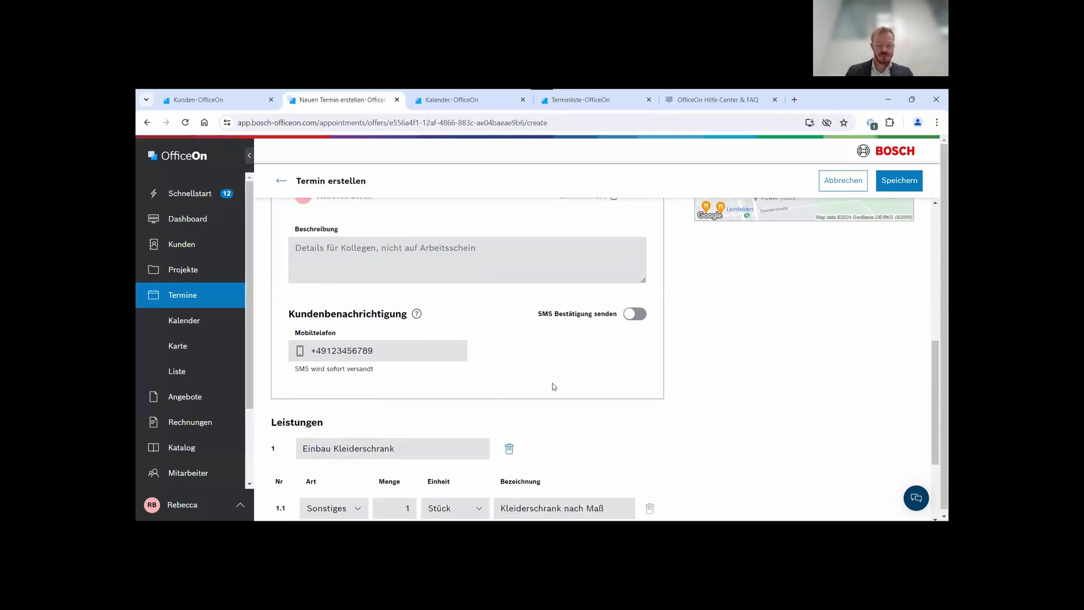
pyautogui.scroll(6, 737, 392)
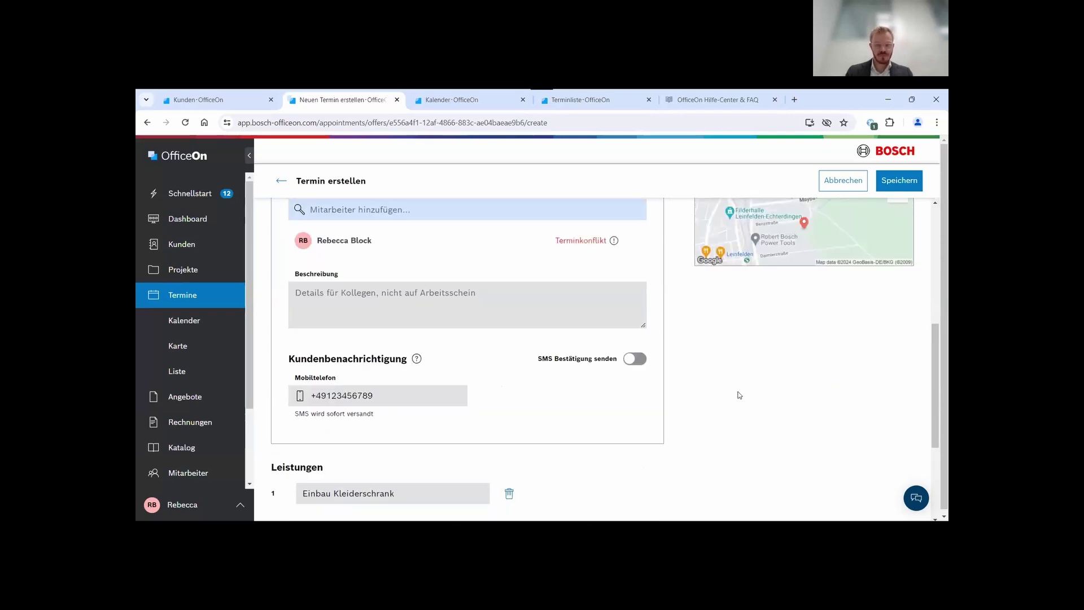
pyautogui.click(902, 182)
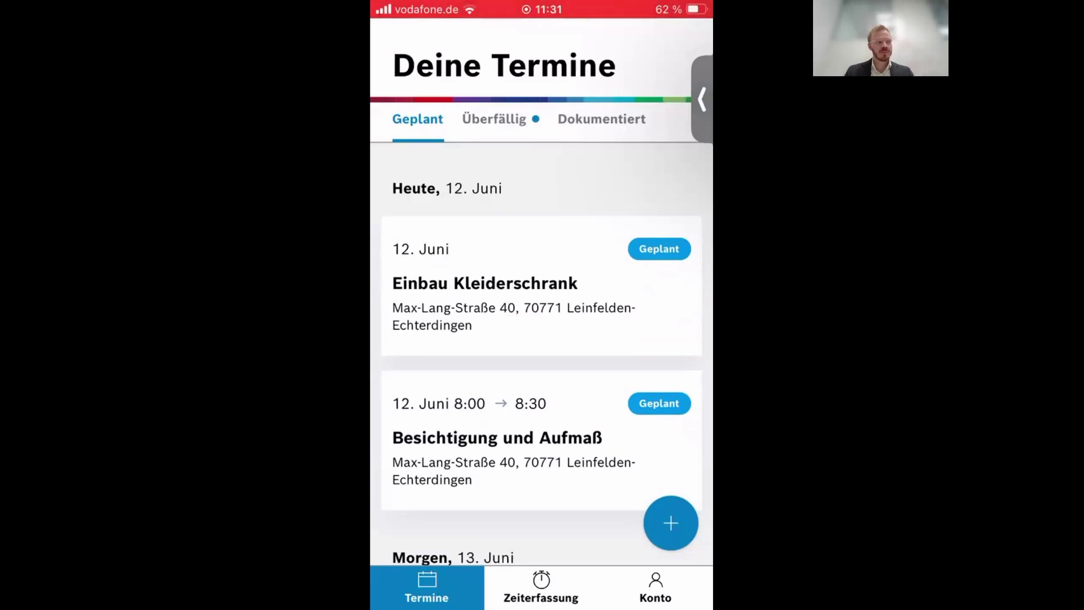
# In the OfficeOn mobile app, view the Zeiterfassung overview, return to the planned appointments and open today's "Einbau Kleiderschrank"
pyautogui.click(541, 587)
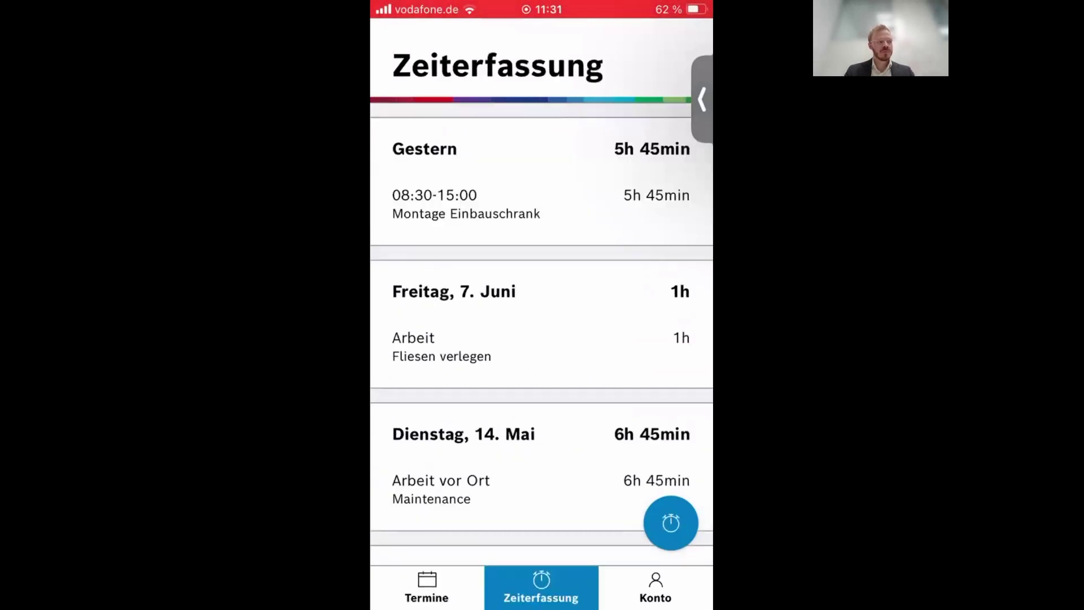
pyautogui.click(426, 587)
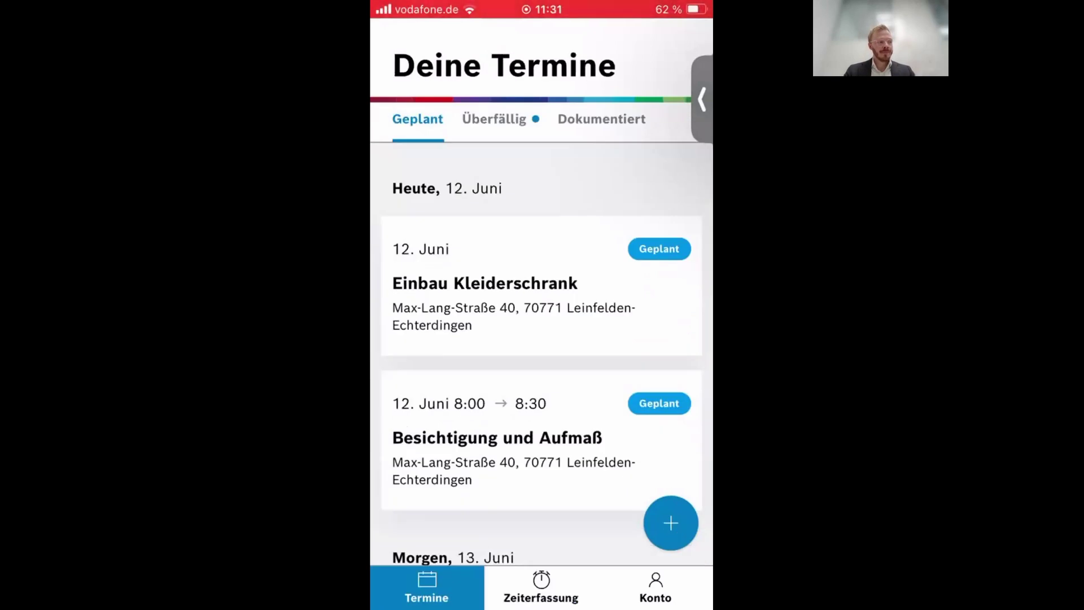
pyautogui.click(540, 285)
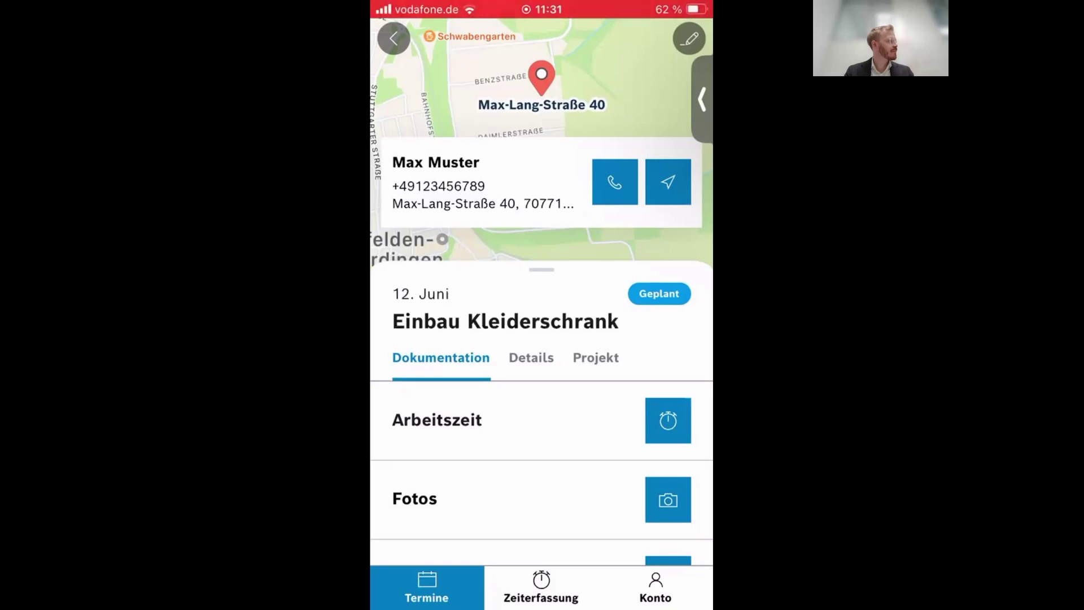
# Examine the appointment's Dokumentation sections, from Arbeitszeit, Fotos and Aufmaß through Leistungen and Bericht to the completion option
pyautogui.scroll(-5, 542, 339)
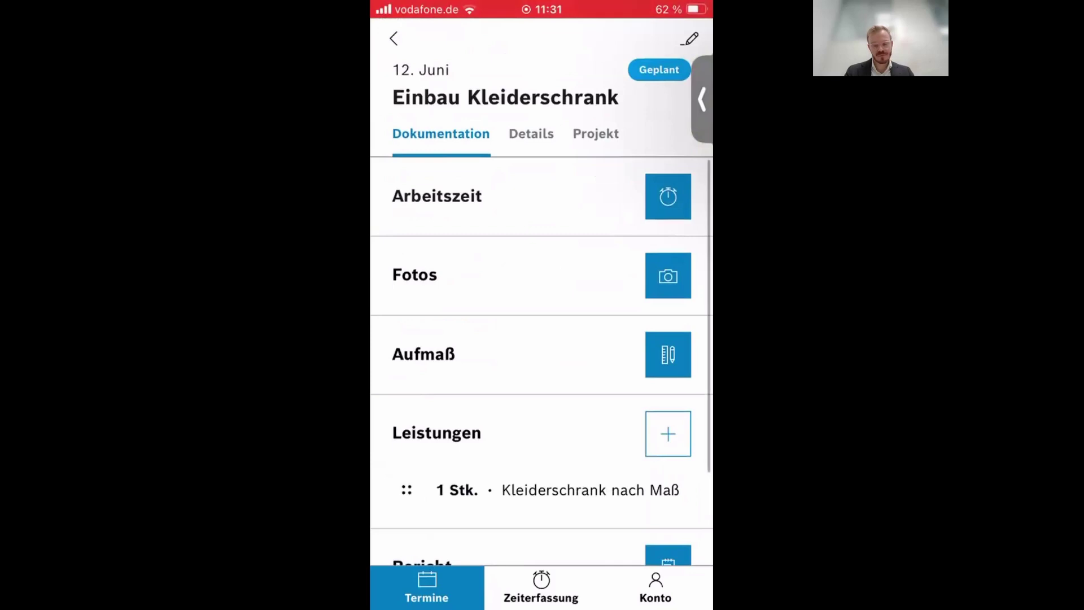
pyautogui.moveTo(621, 367)
pyautogui.mouseDown()
pyautogui.moveTo(452, 366)
pyautogui.moveTo(621, 367)
pyautogui.mouseUp()
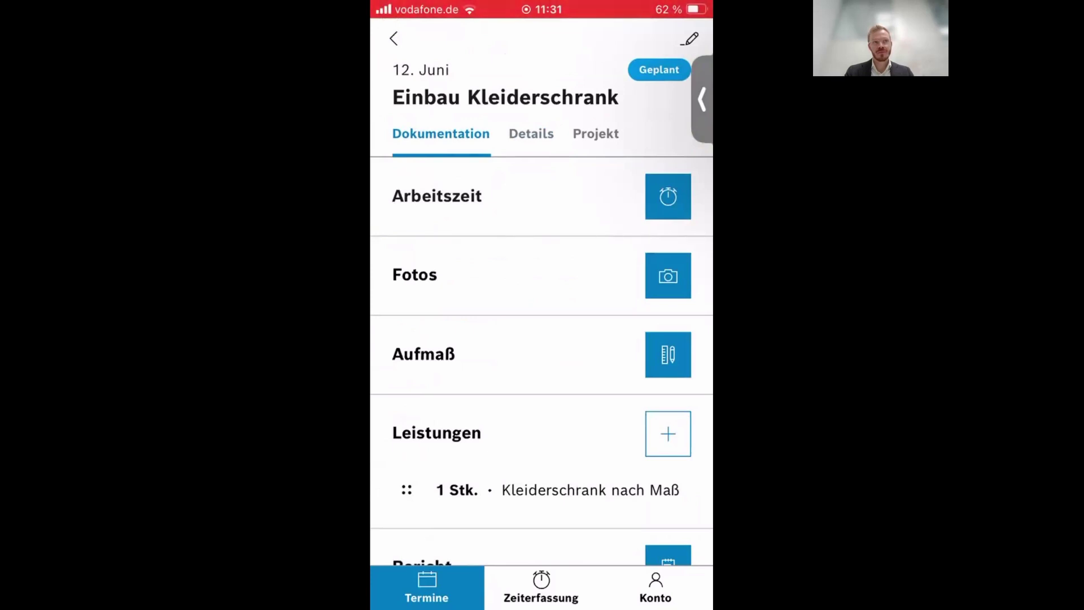
pyautogui.scroll(-2, 541, 361)
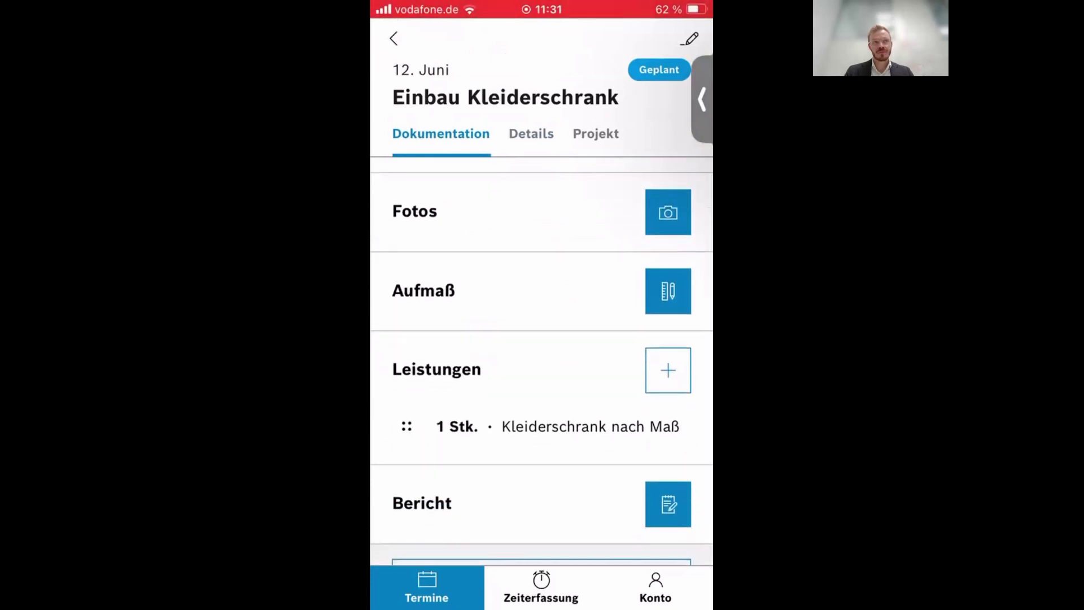
pyautogui.scroll(-2, 541, 361)
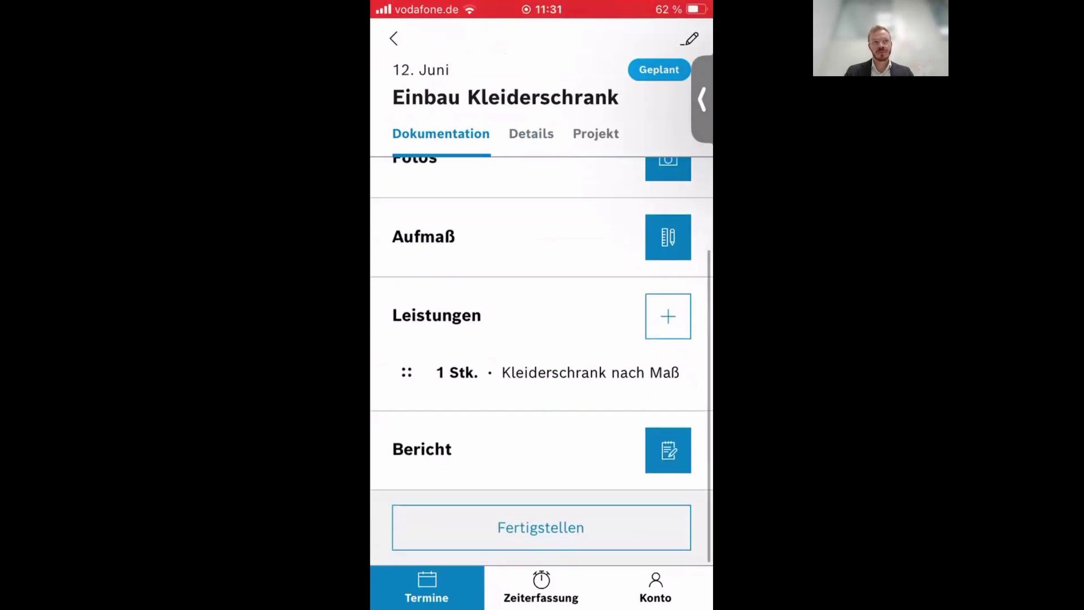